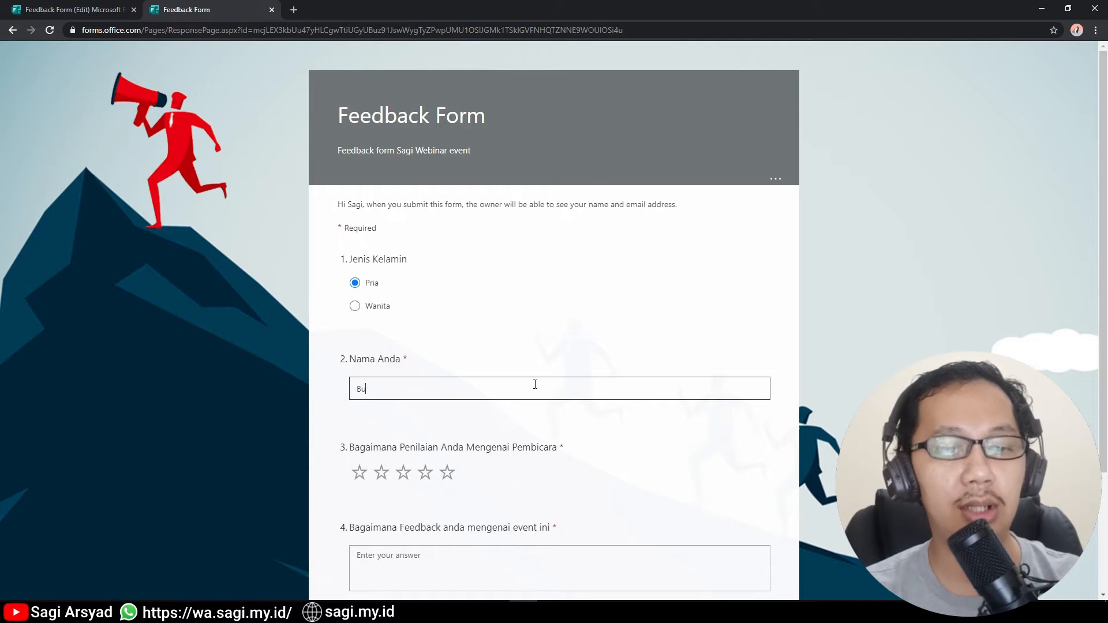
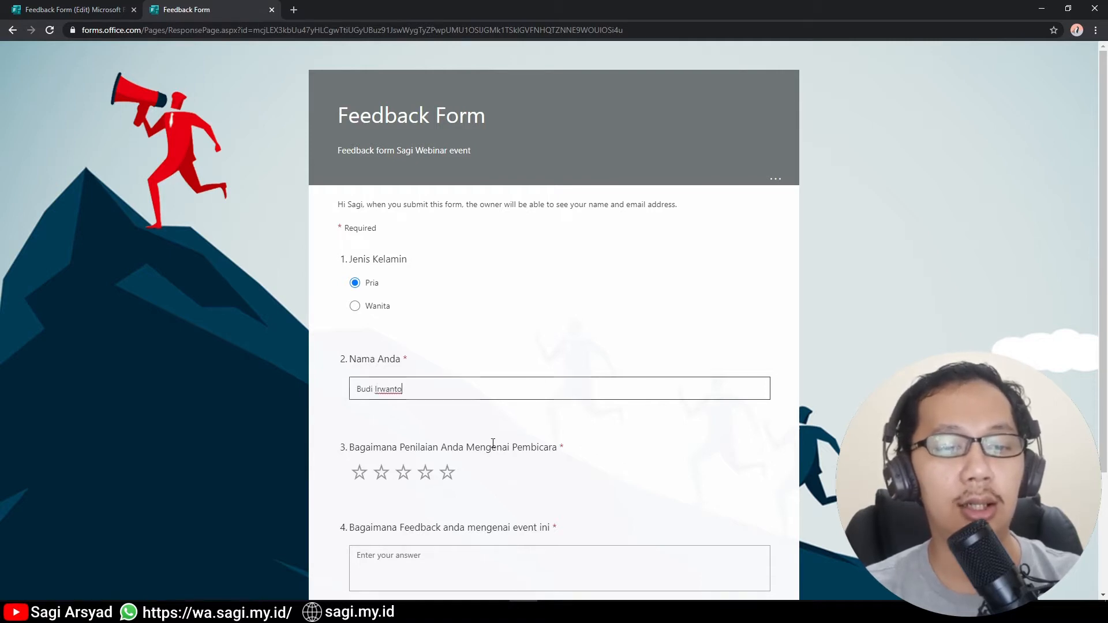
Submit a Feedback Form response with the respondent's name, a five-star rating and written feedback about the product.
{"action": "left_click", "coordinate": [447, 472]}
{"action": "scroll", "coordinate": [569, 482], "scroll_direction": "down", "scroll_amount": 2}
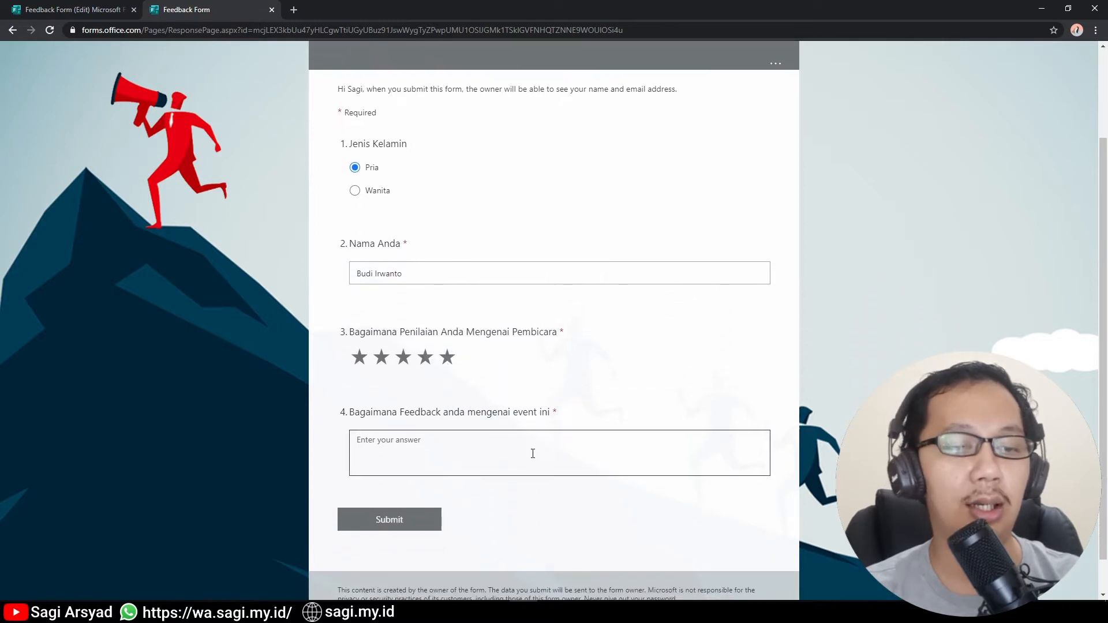
{"action": "type", "text": "menurut saya ini bagus"}
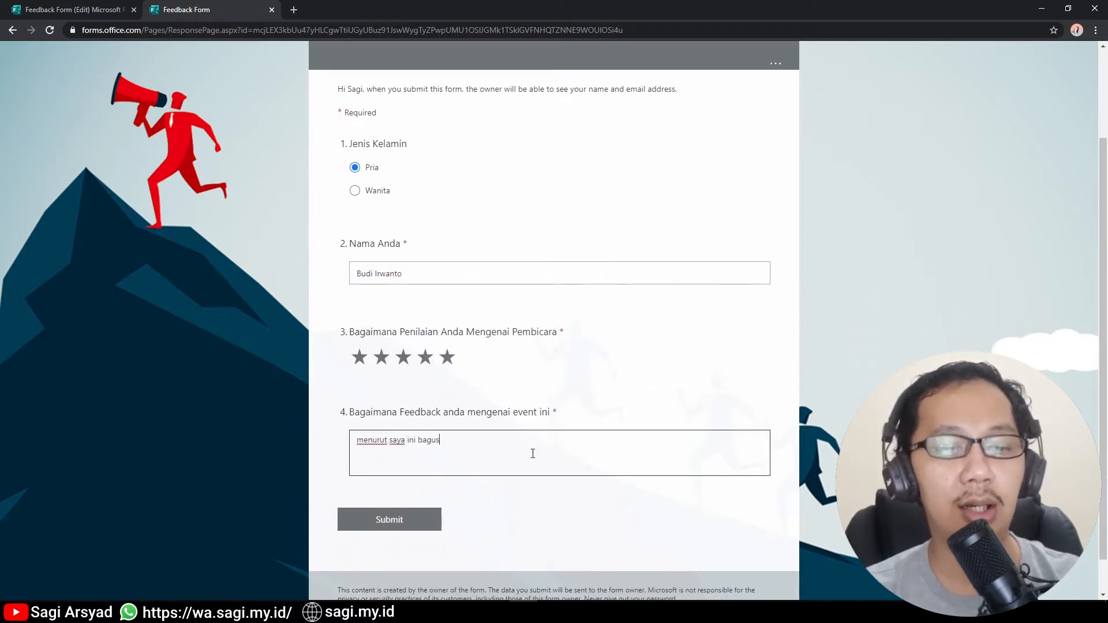
{"action": "type", "text": " tapi saya mau mengerti lebih ja"}
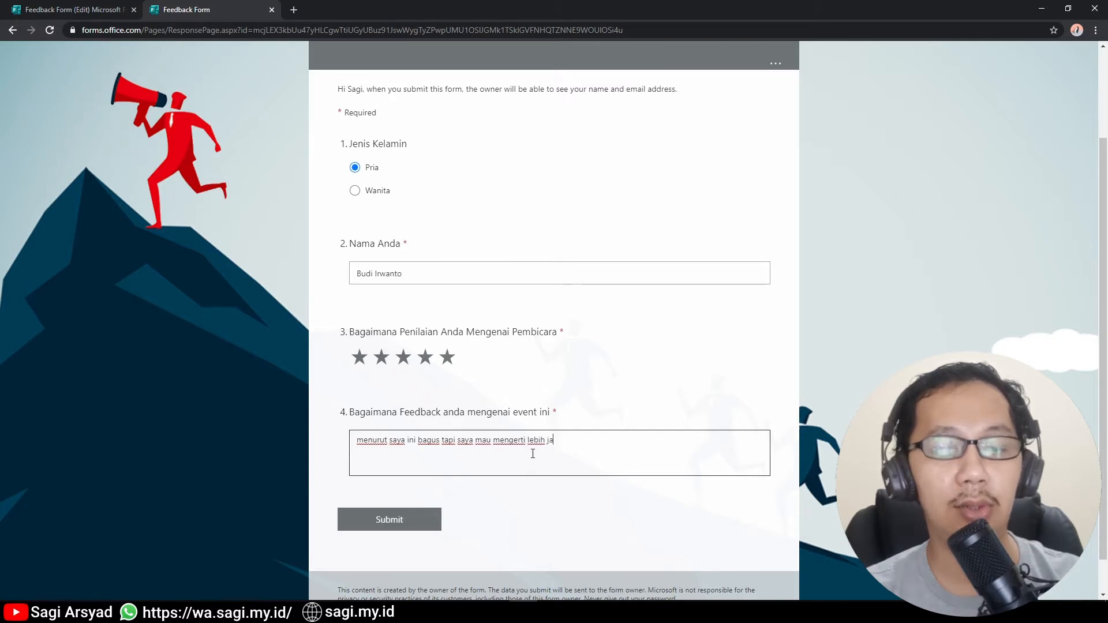
{"action": "type", "text": "uh mengenai produk anda"}
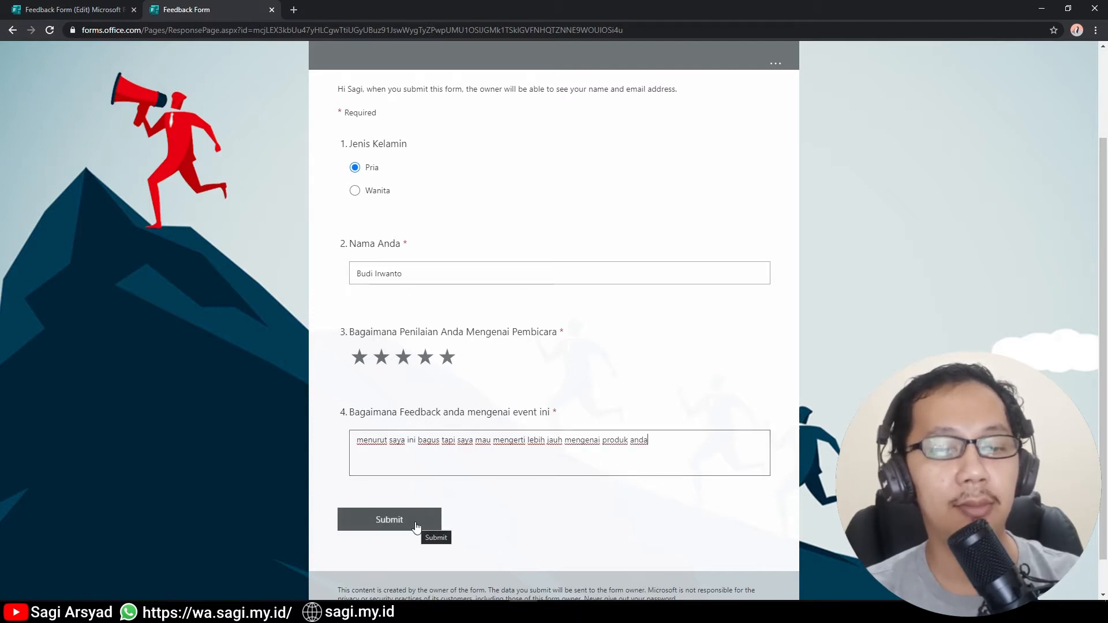
{"action": "left_click", "coordinate": [415, 522]}
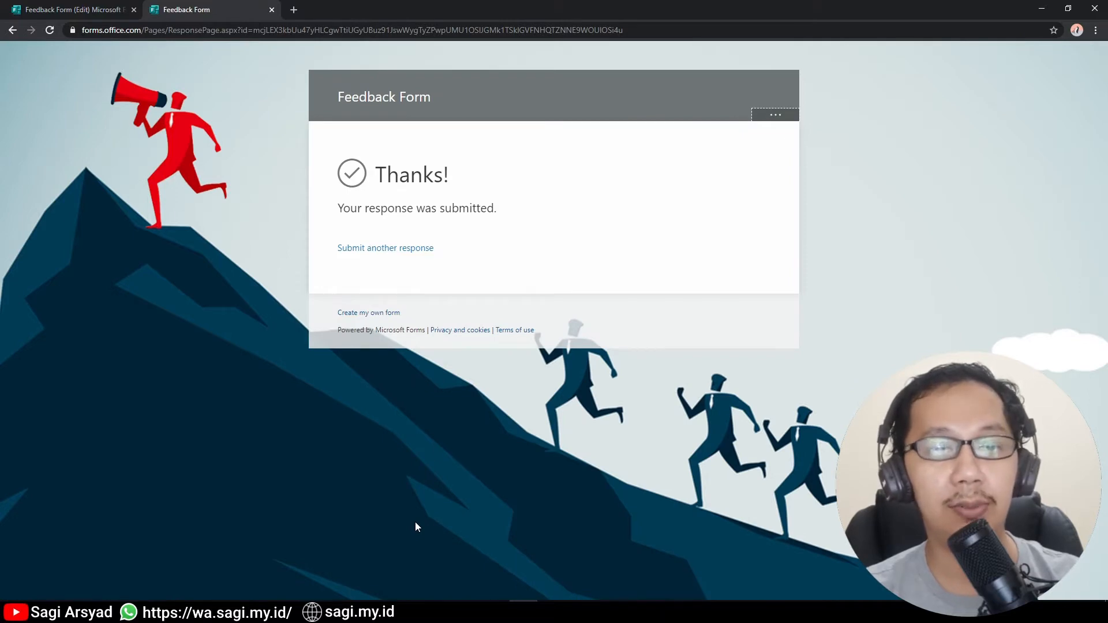
{"action": "left_click", "coordinate": [103, 8]}
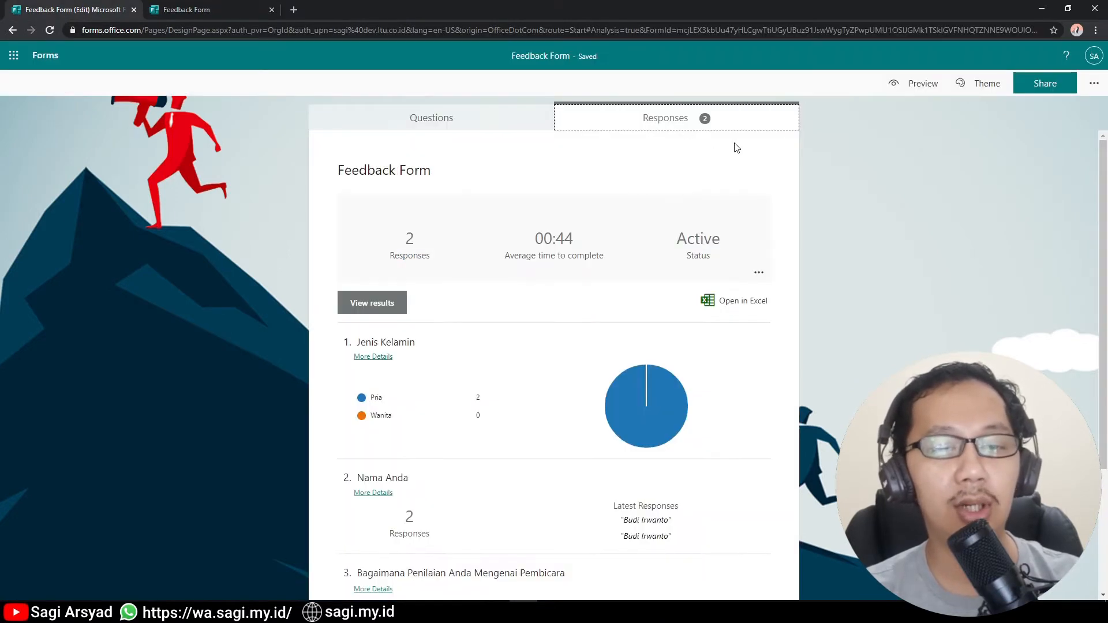
Export the two form responses to an Excel workbook with Open in Excel.
{"action": "left_click", "coordinate": [733, 301]}
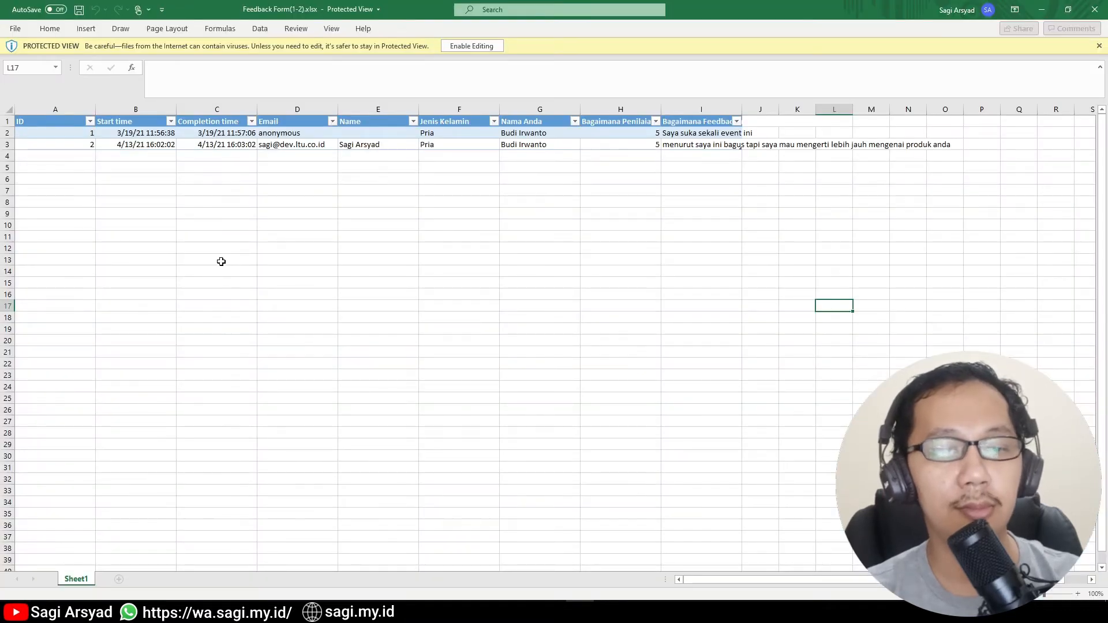
Review the header row from Start time through Email, Name, Jenis Kelamin, Nama Anda and the rating and feedback questions.
{"action": "left_click", "coordinate": [142, 121]}
{"action": "left_click", "coordinate": [213, 121]}
{"action": "left_click", "coordinate": [271, 119]}
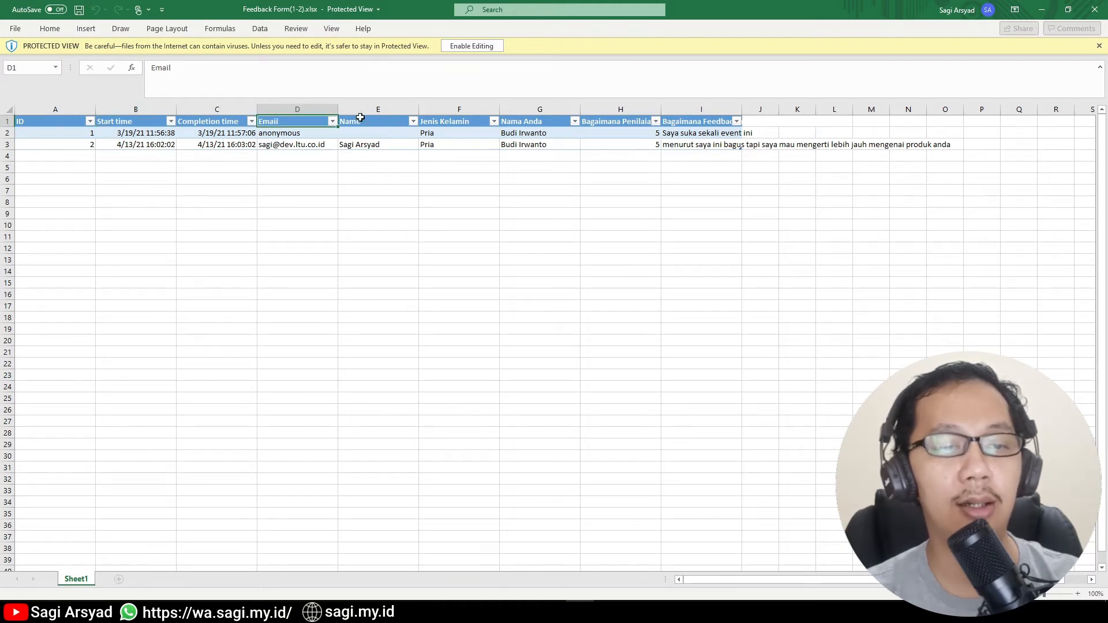
{"action": "left_click", "coordinate": [380, 118]}
{"action": "left_click", "coordinate": [446, 117]}
{"action": "left_click", "coordinate": [540, 120]}
{"action": "left_click", "coordinate": [620, 121]}
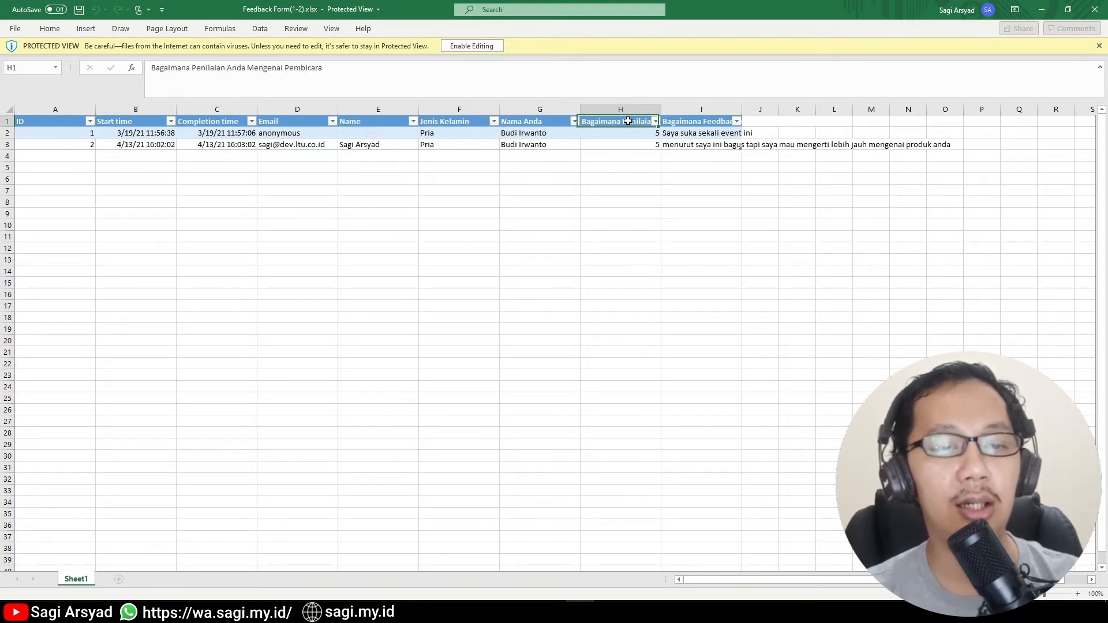
{"action": "left_click", "coordinate": [698, 121]}
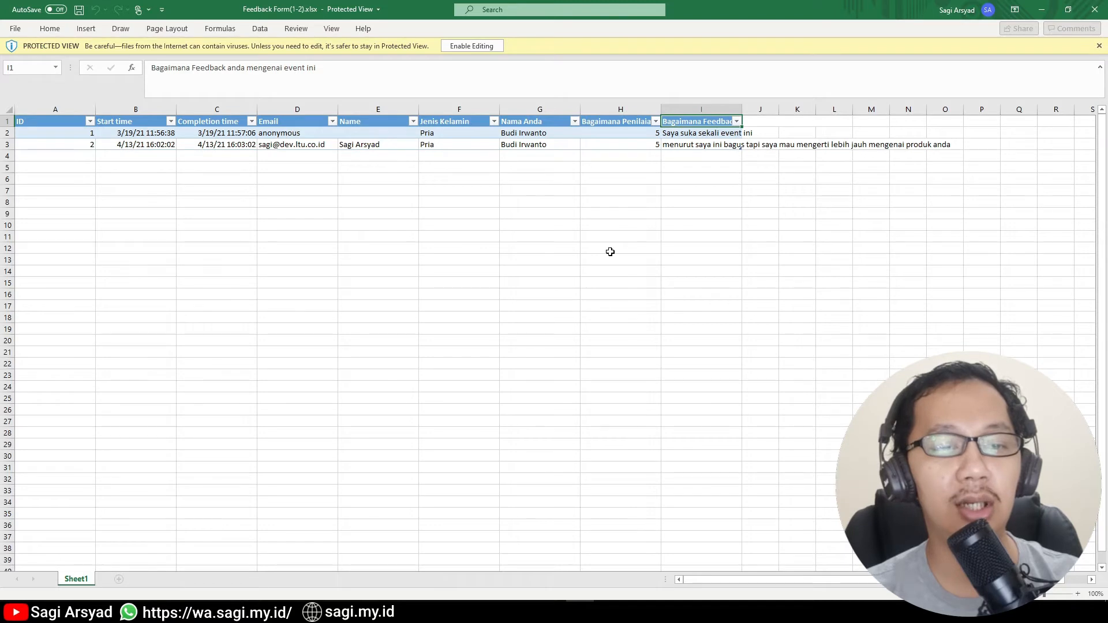
AutoFit columns I and H to their full question text, then close the workbook.
{"action": "double_click", "coordinate": [742, 109]}
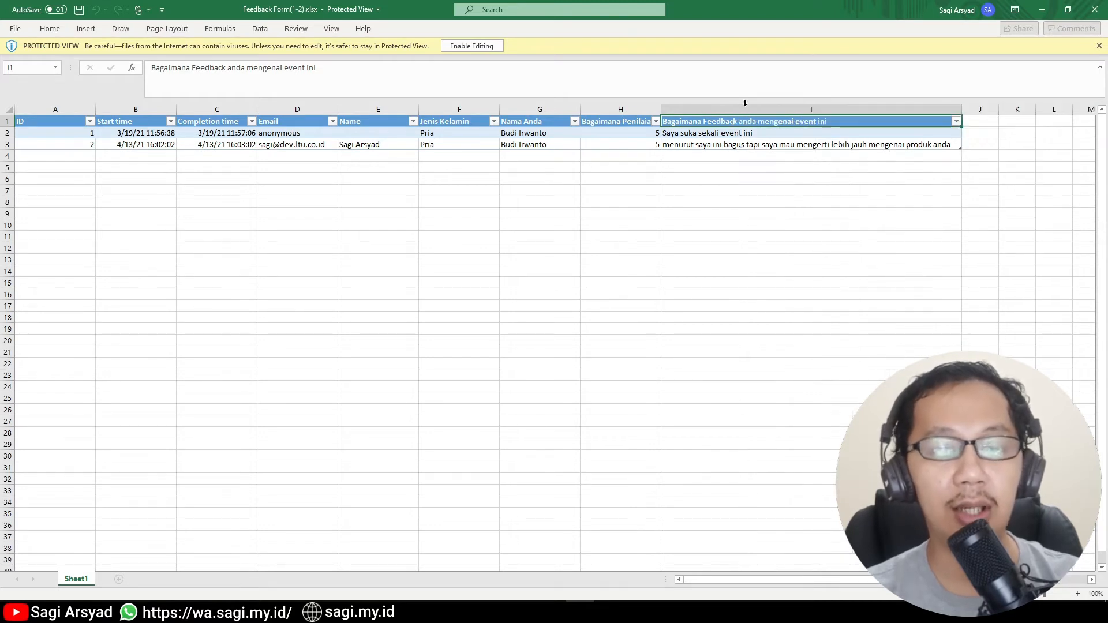
{"action": "double_click", "coordinate": [660, 109]}
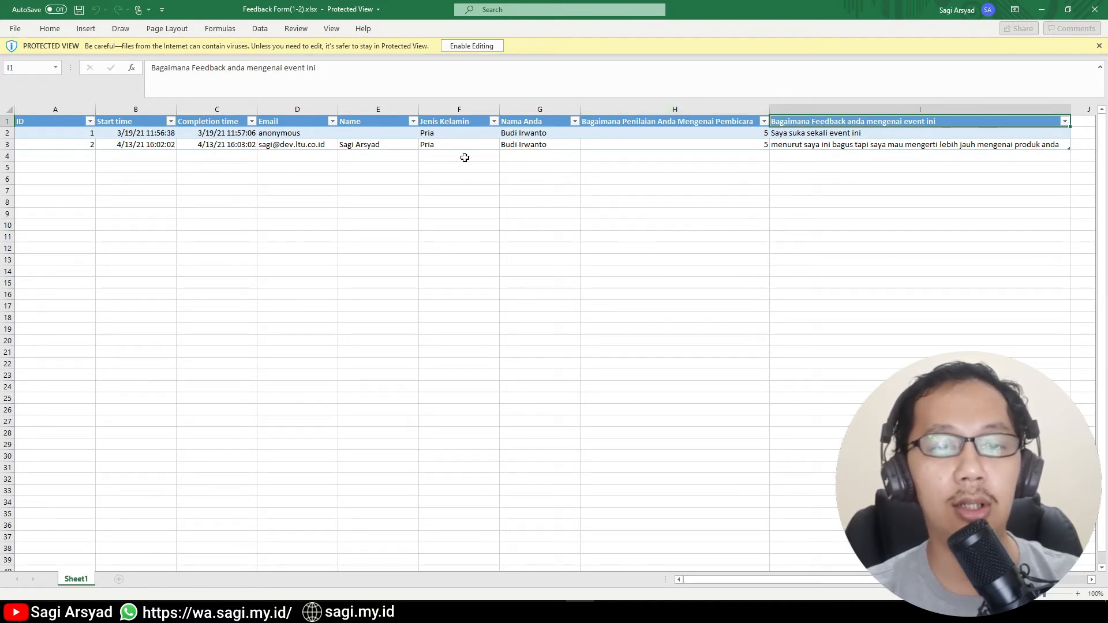
{"action": "left_click", "coordinate": [1085, 5]}
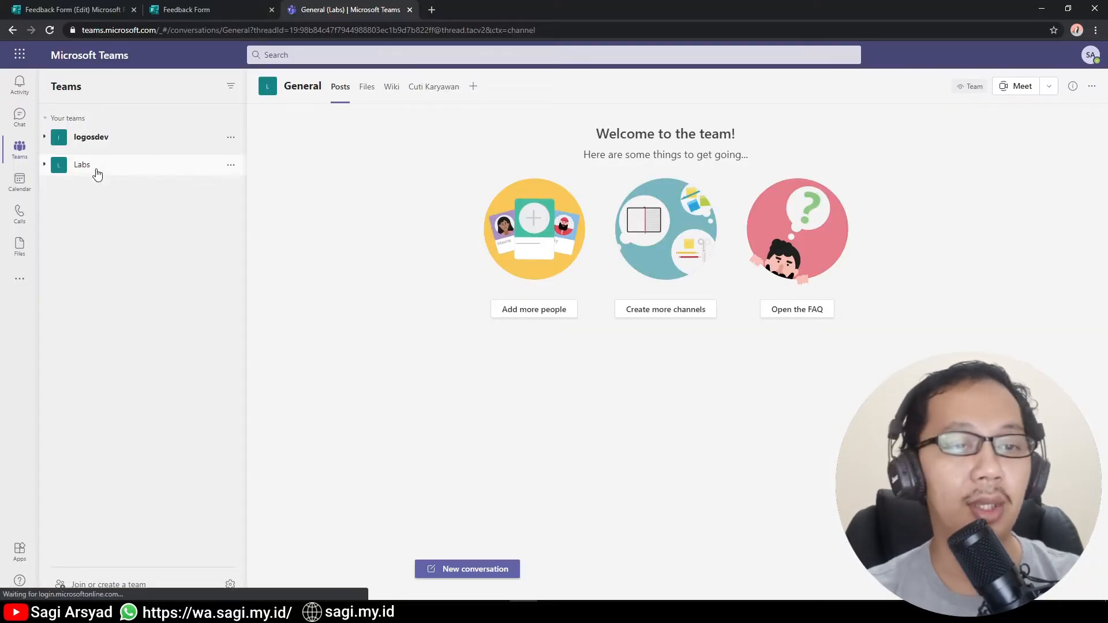
Add a Lists tab to the Labs team's General channel and start a Blank list.
{"action": "left_click", "coordinate": [94, 168]}
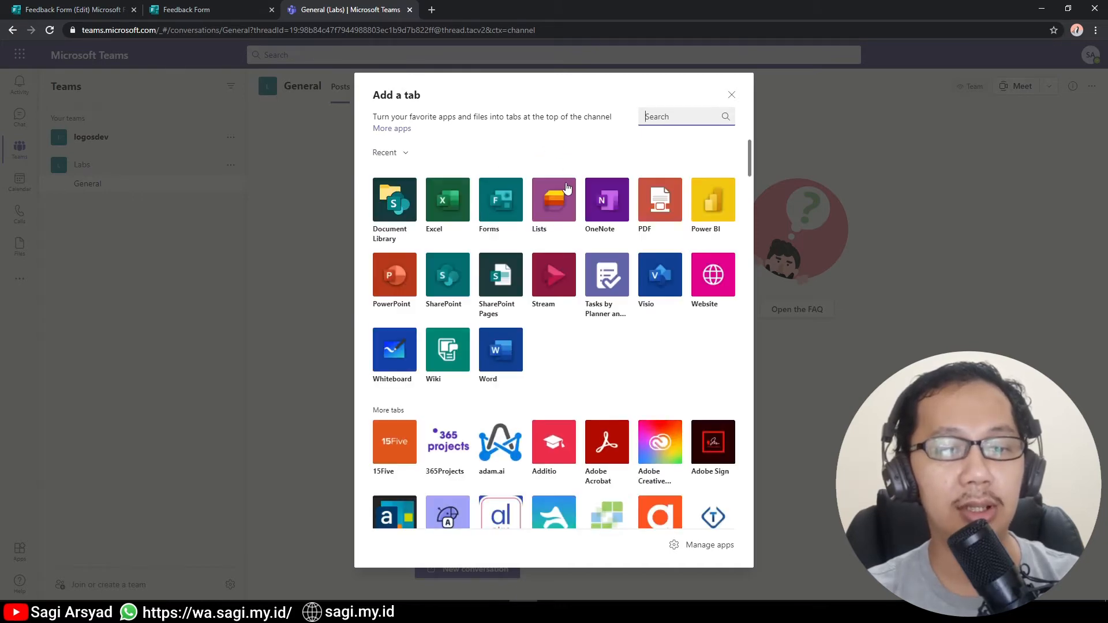
{"action": "left_click", "coordinate": [554, 191]}
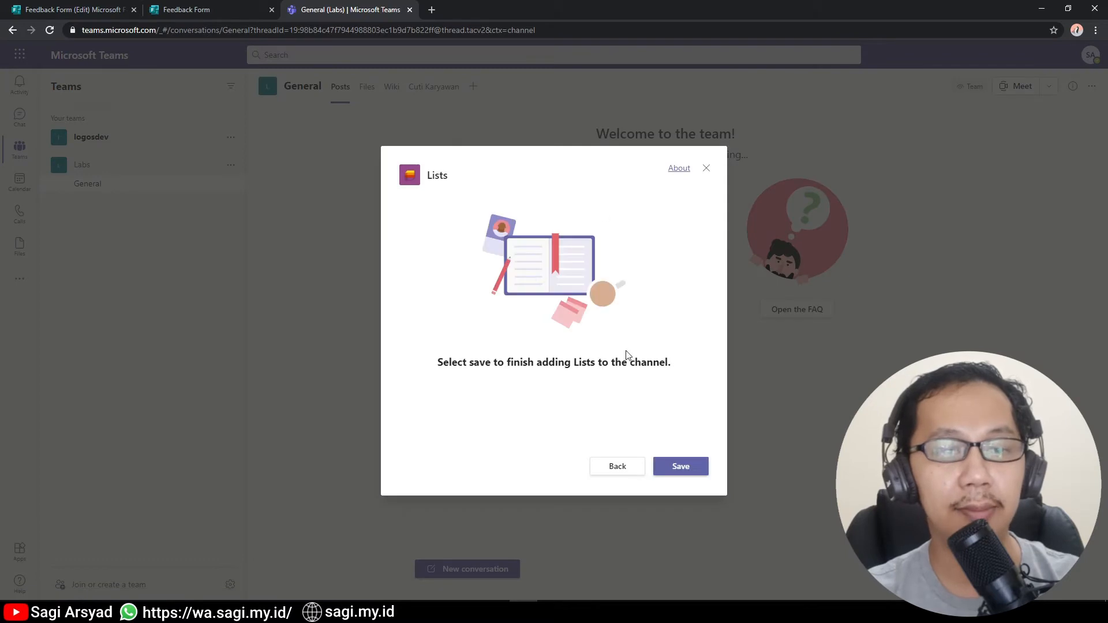
{"action": "left_click", "coordinate": [677, 465]}
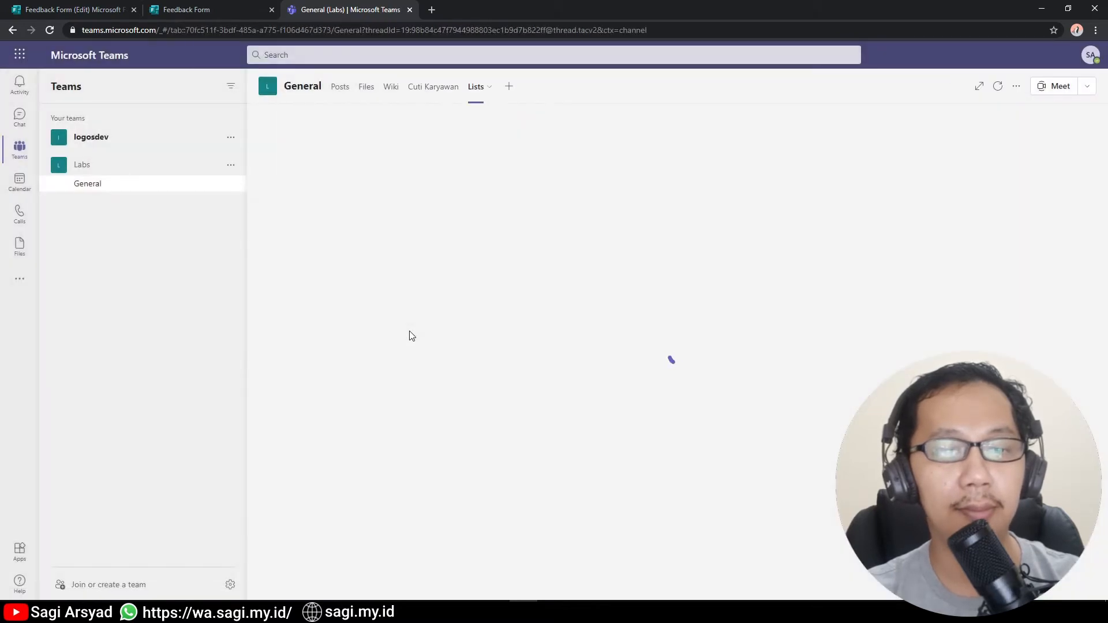
{"action": "left_click", "coordinate": [697, 400]}
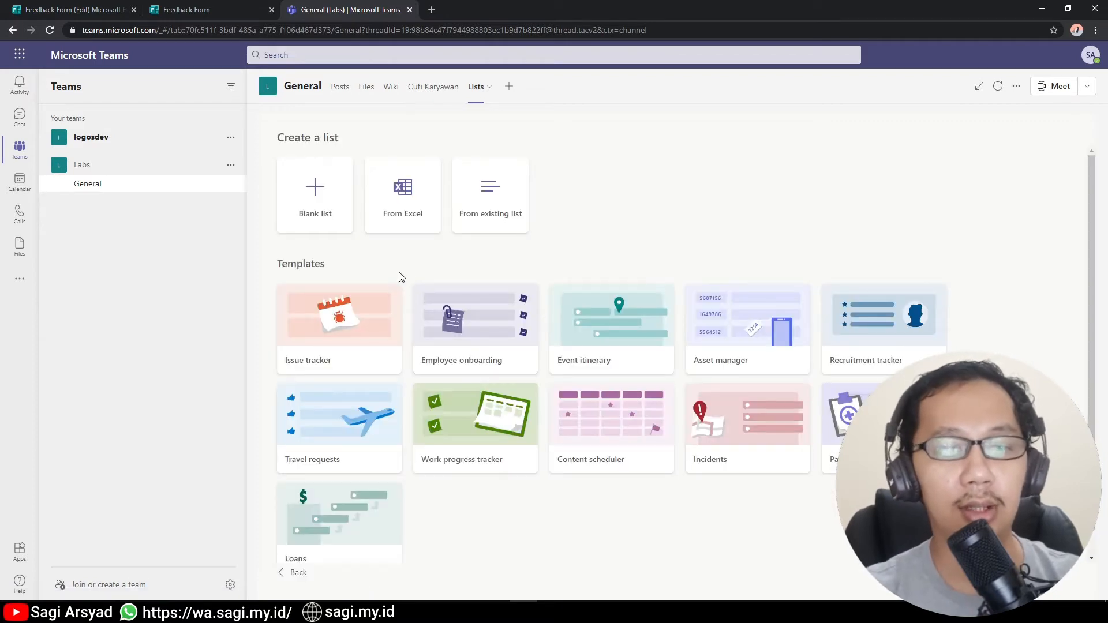
{"action": "left_click", "coordinate": [343, 198]}
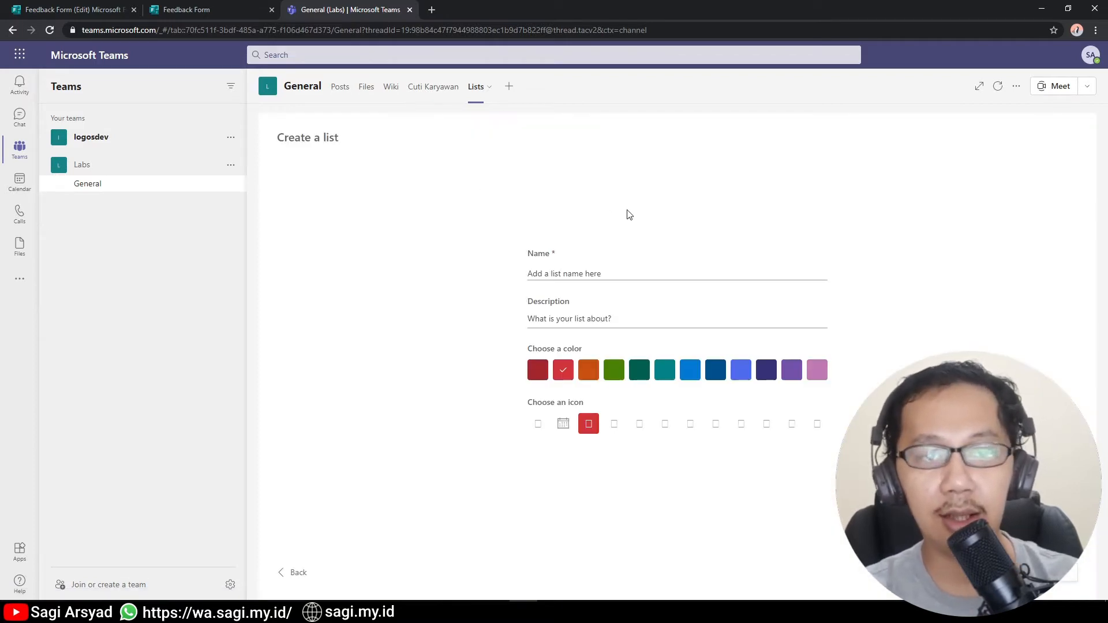
Name the list 'Feedback Form Result' and give it a dark green colour and clipboard icon.
{"action": "left_click", "coordinate": [600, 274]}
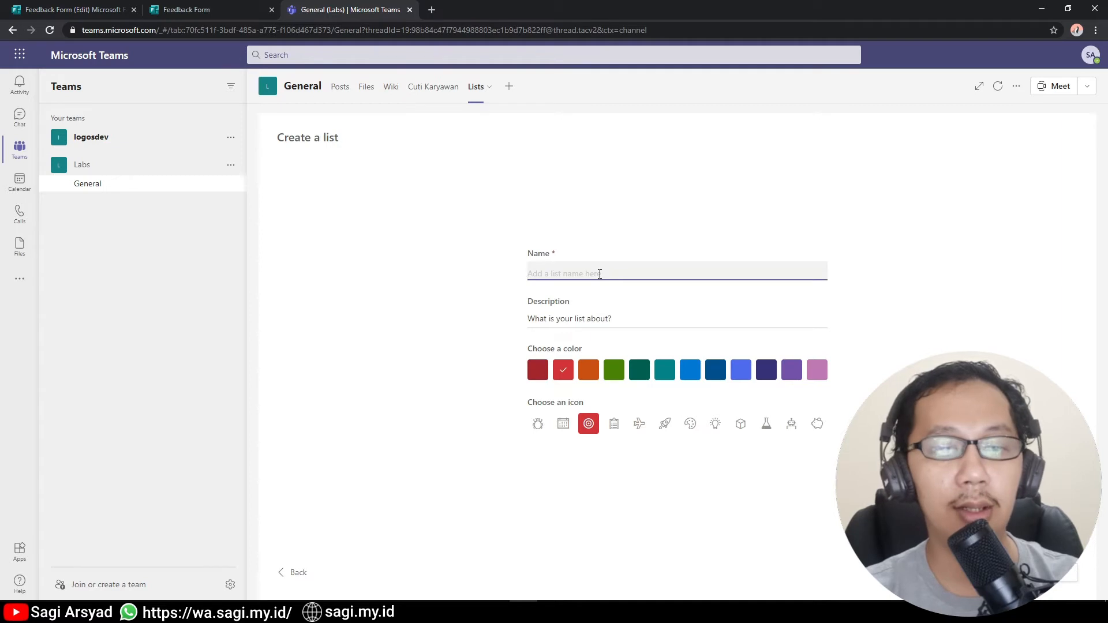
{"action": "type", "text": "Feedbacl"}
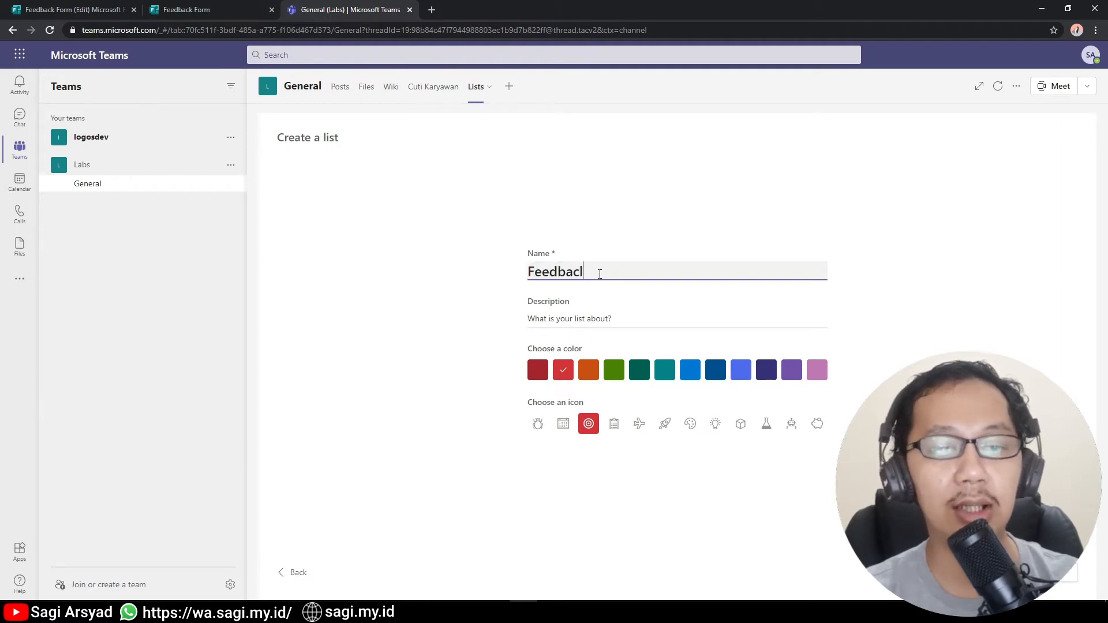
{"action": "key", "text": "BackSpace"}
{"action": "type", "text": "k F"}
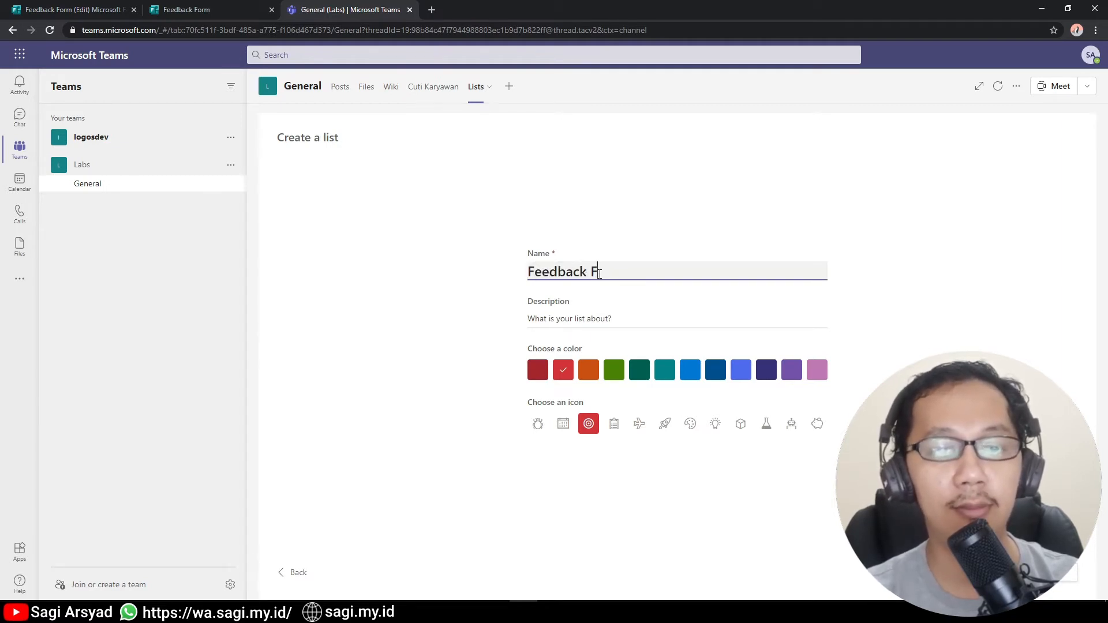
{"action": "type", "text": "orm Result"}
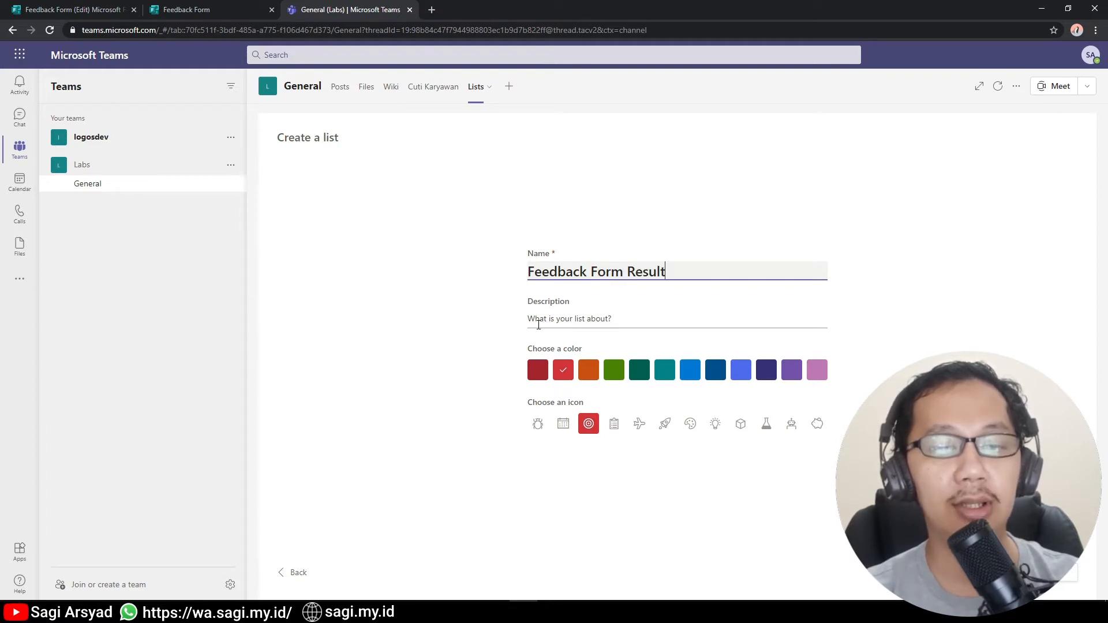
{"action": "left_click", "coordinate": [642, 370]}
{"action": "left_click", "coordinate": [613, 424]}
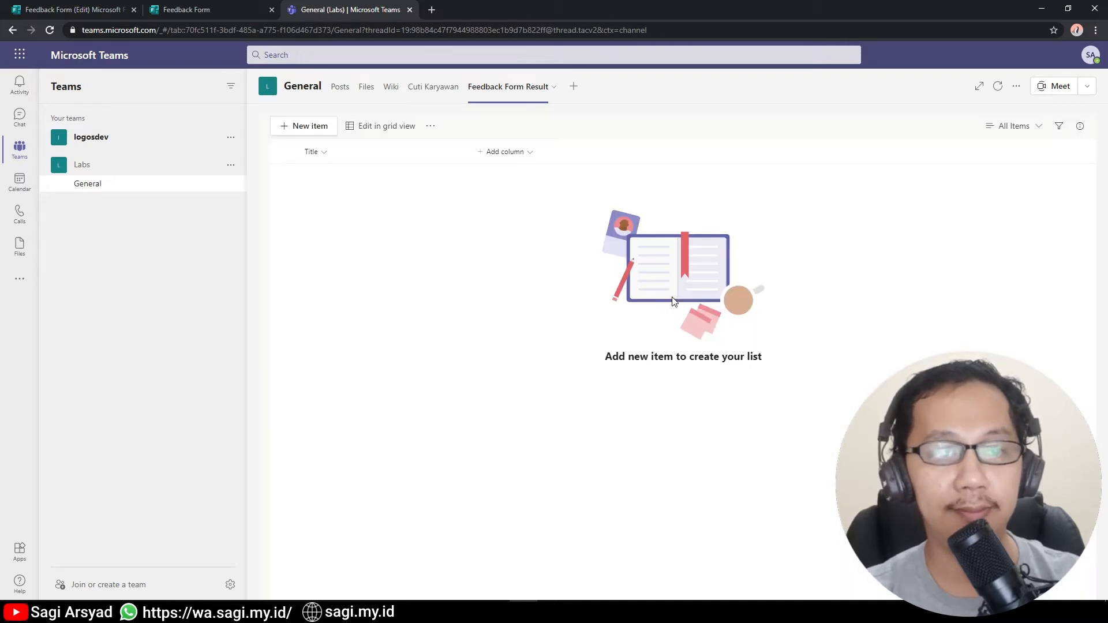
Check the Jenis Kelamin answers in the responses spreadsheet, then begin a new Choice column in the list.
{"action": "left_click", "coordinate": [215, 8]}
{"action": "left_click", "coordinate": [347, 7]}
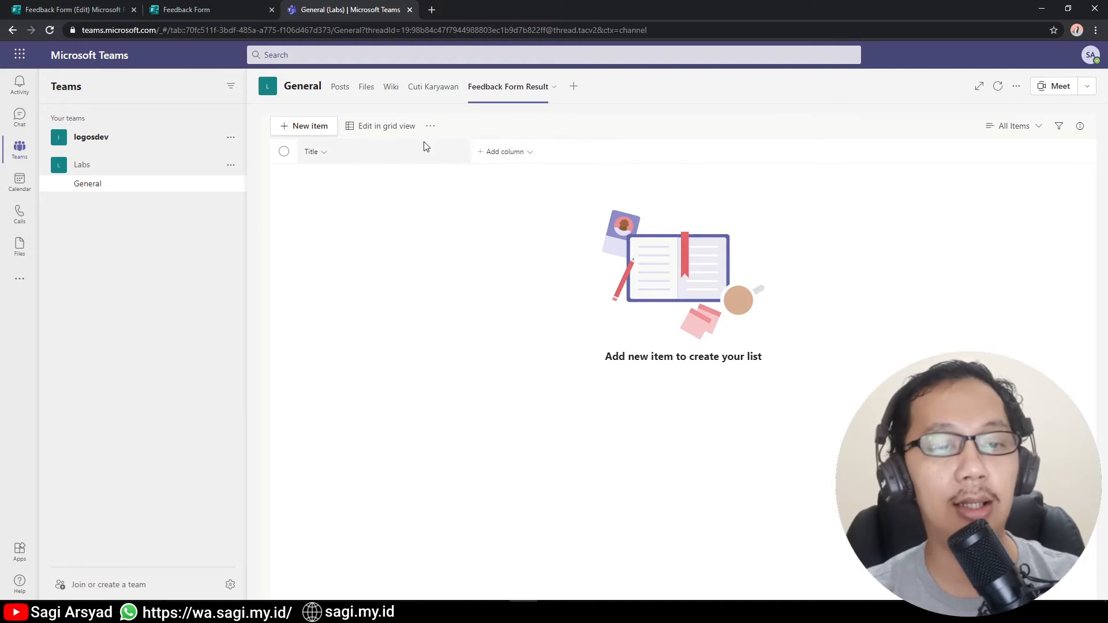
{"action": "left_click", "coordinate": [530, 154]}
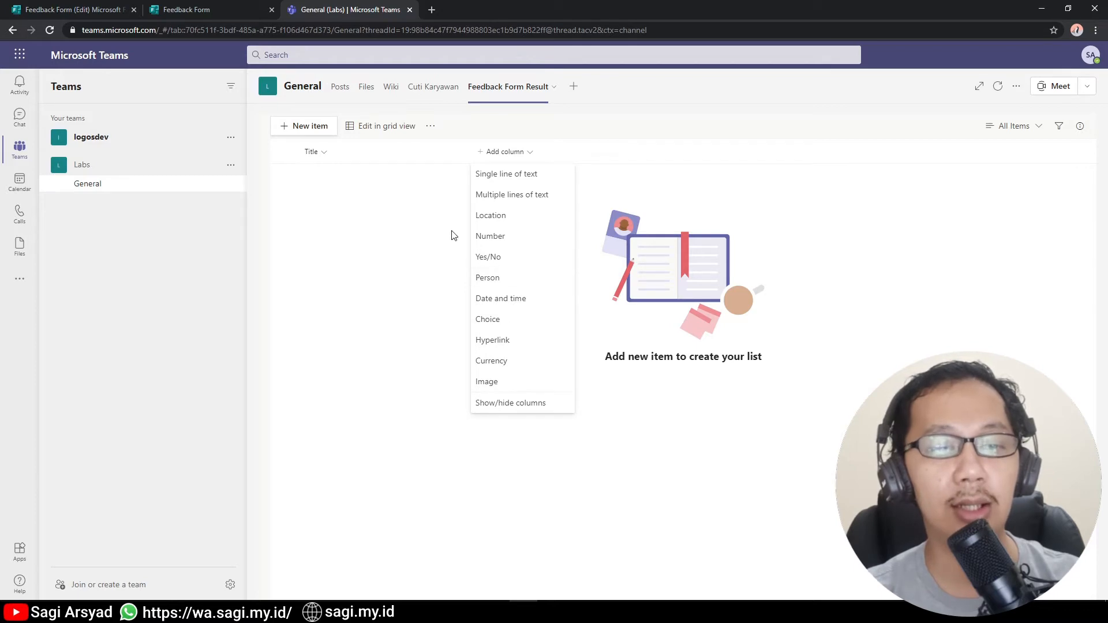
{"action": "key", "text": "alt+Tab"}
{"action": "left_click", "coordinate": [697, 436]}
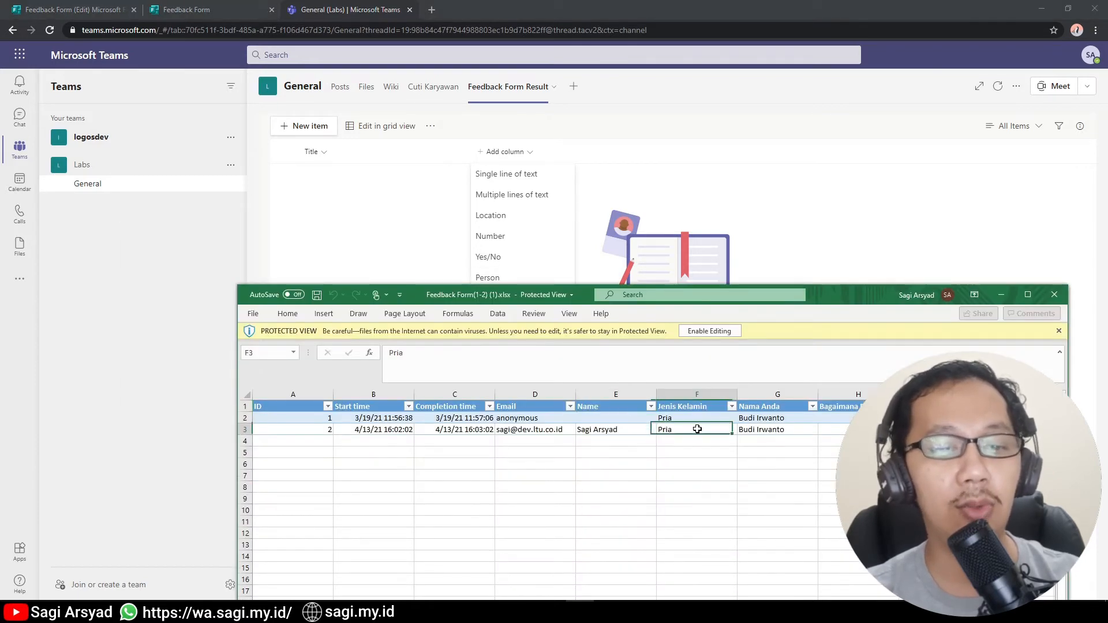
{"action": "key", "text": "alt+Tab"}
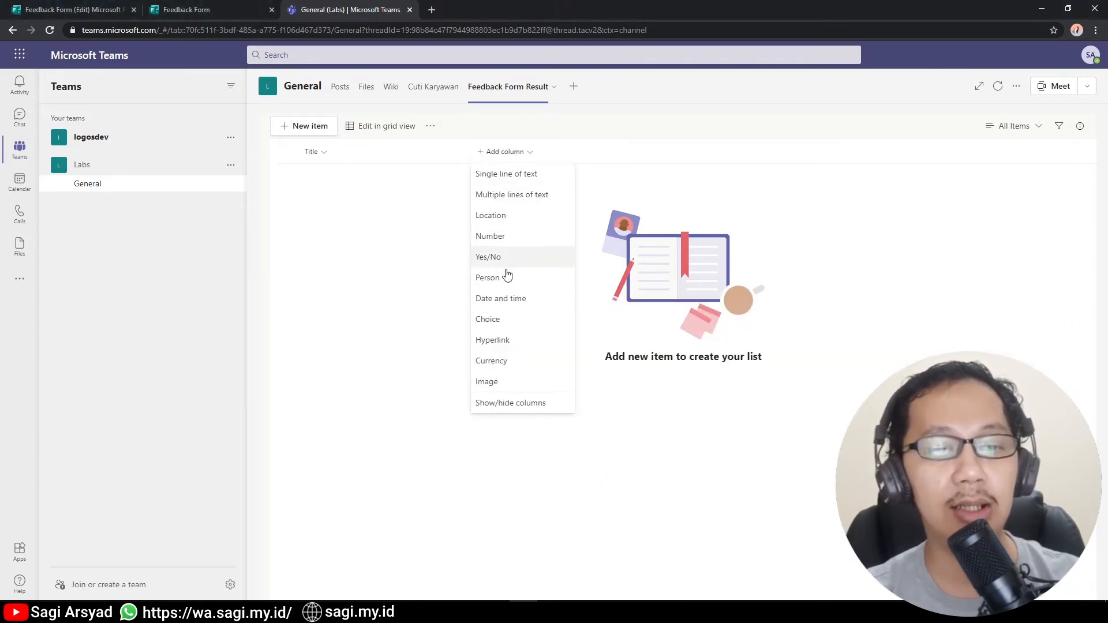
{"action": "left_click", "coordinate": [493, 327]}
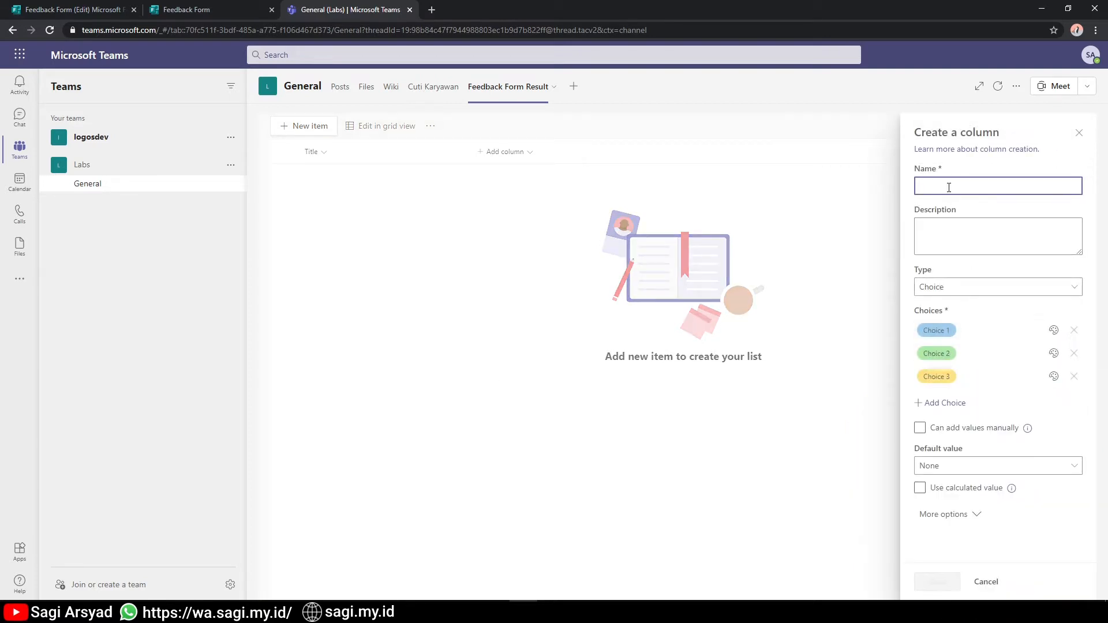
Save a 'Jenis Kelamin' choice column with options Pria and an orange Wanita, removing the third choice.
{"action": "type", "text": "Jenis Kelamin"}
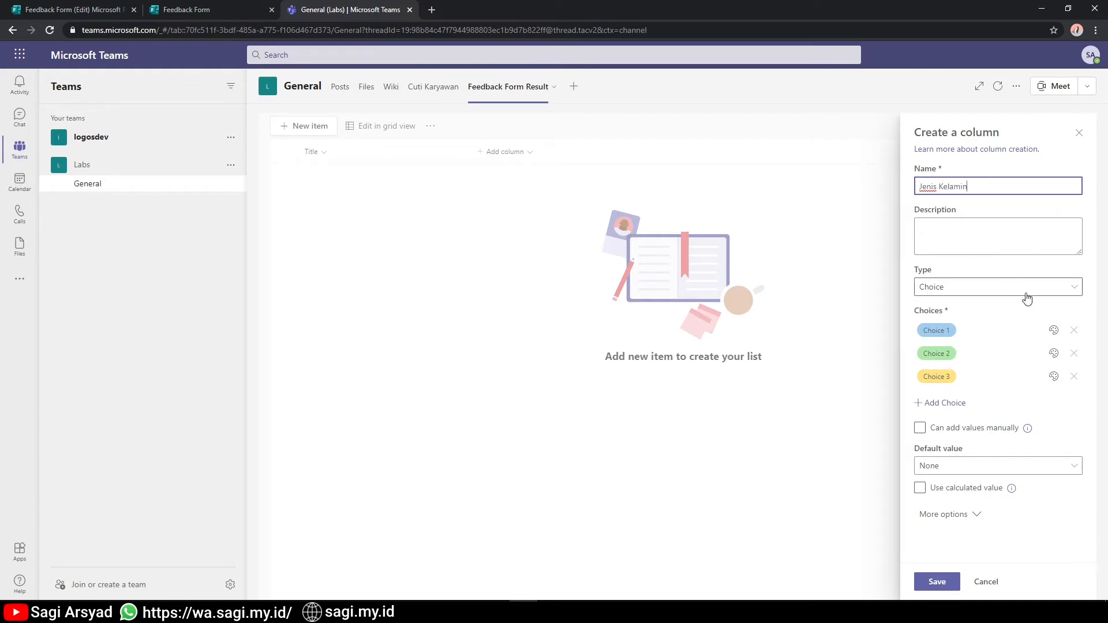
{"action": "left_click", "coordinate": [931, 331]}
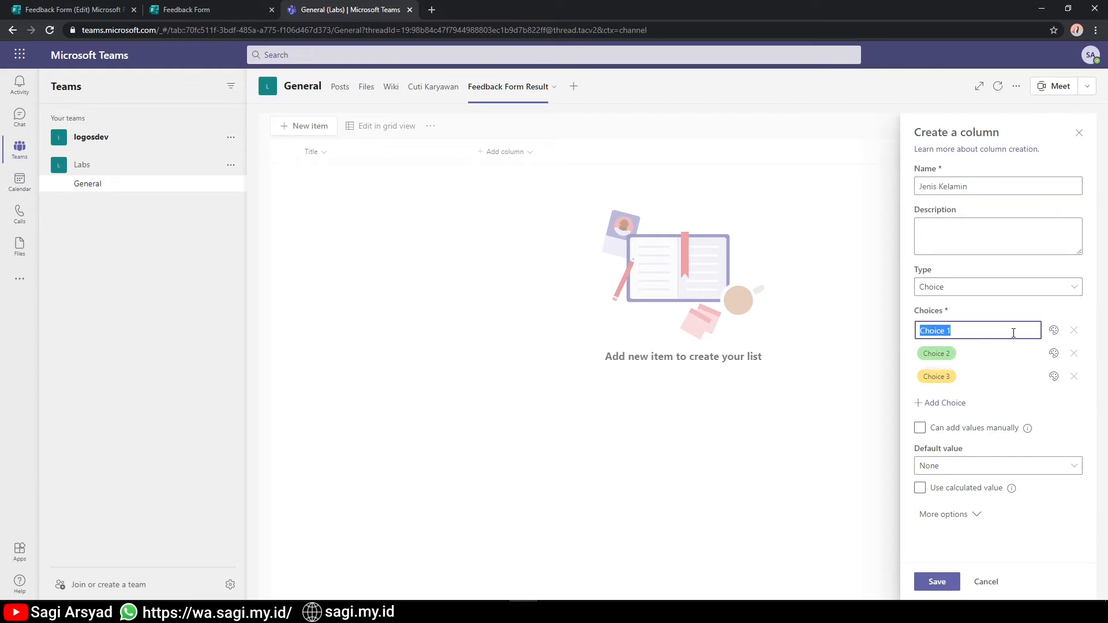
{"action": "type", "text": "P"}
{"action": "key", "text": "Tab"}
{"action": "key", "text": "Tab"}
{"action": "key", "text": "Tab"}
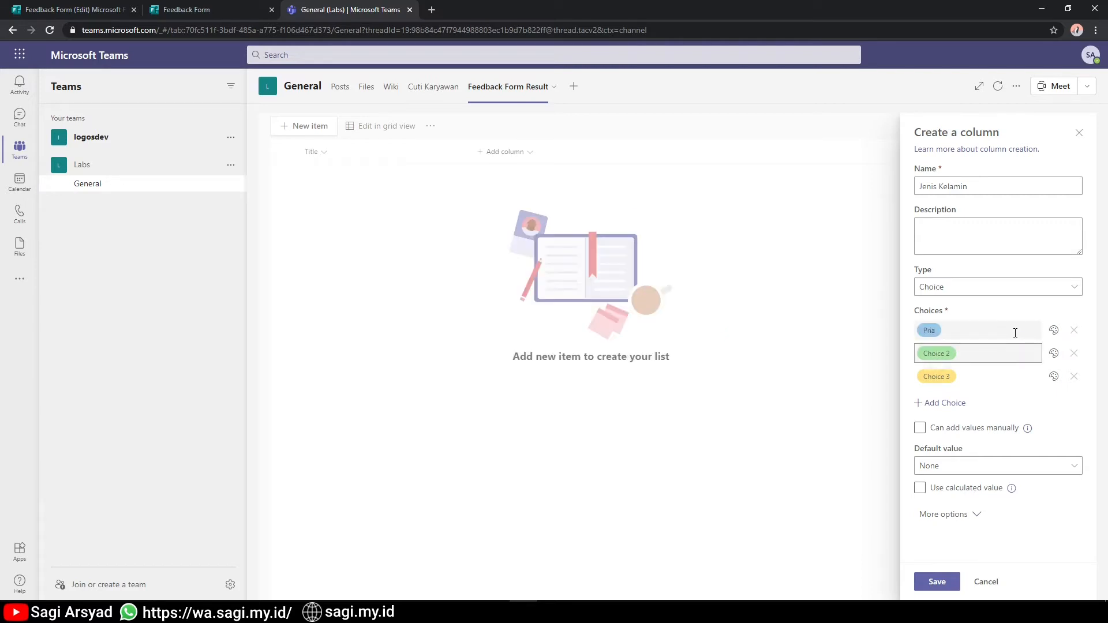
{"action": "left_click", "coordinate": [994, 349]}
{"action": "type", "text": "Wanita"}
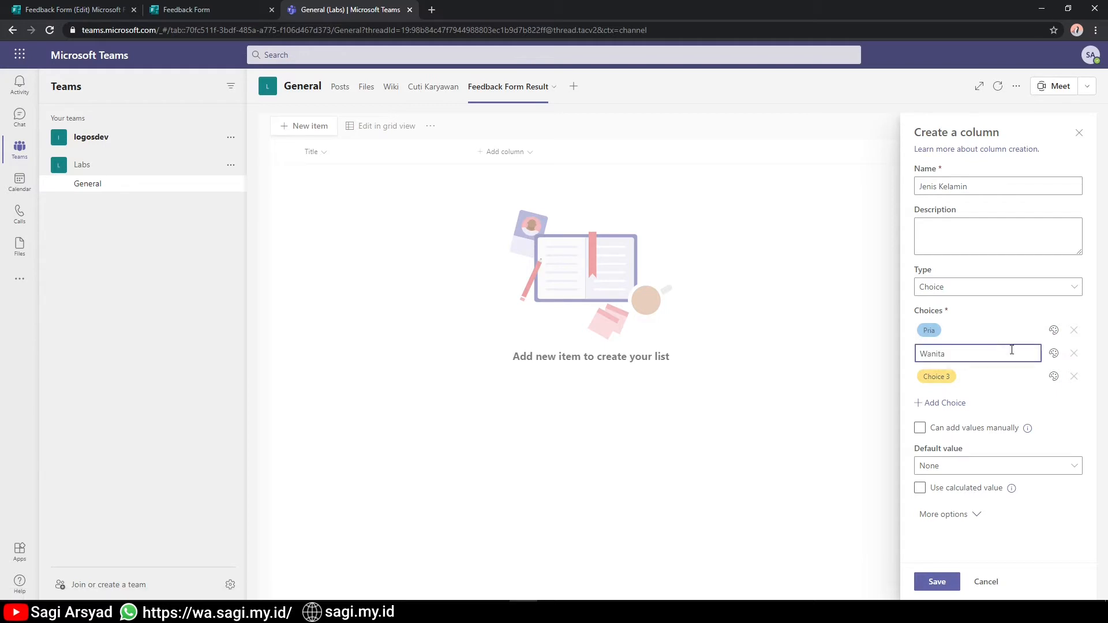
{"action": "left_click", "coordinate": [1072, 376]}
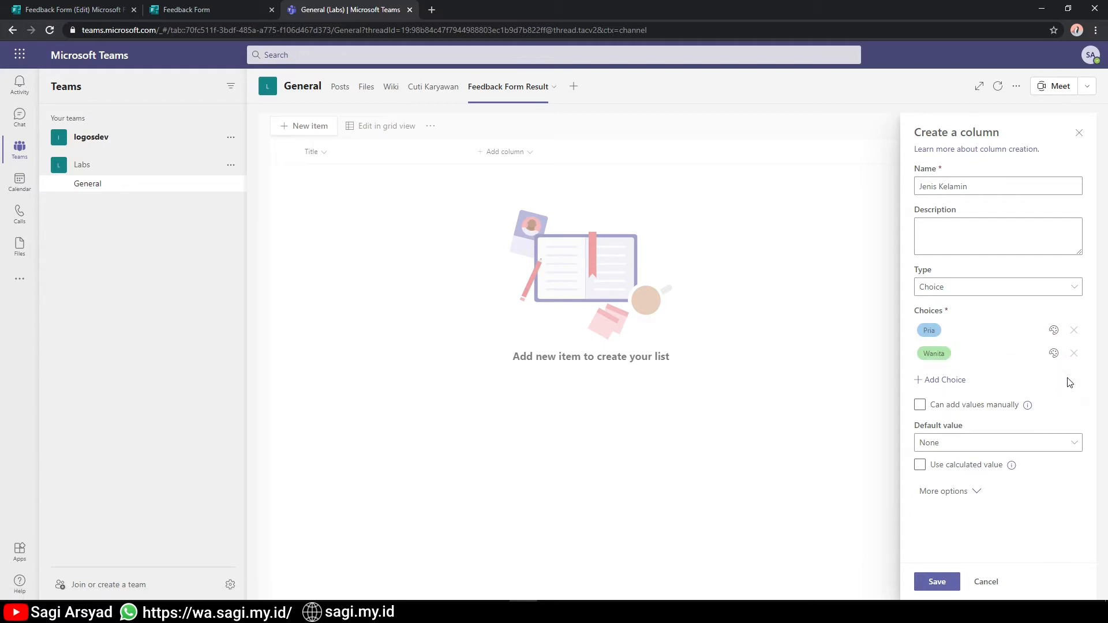
{"action": "left_click", "coordinate": [1054, 353]}
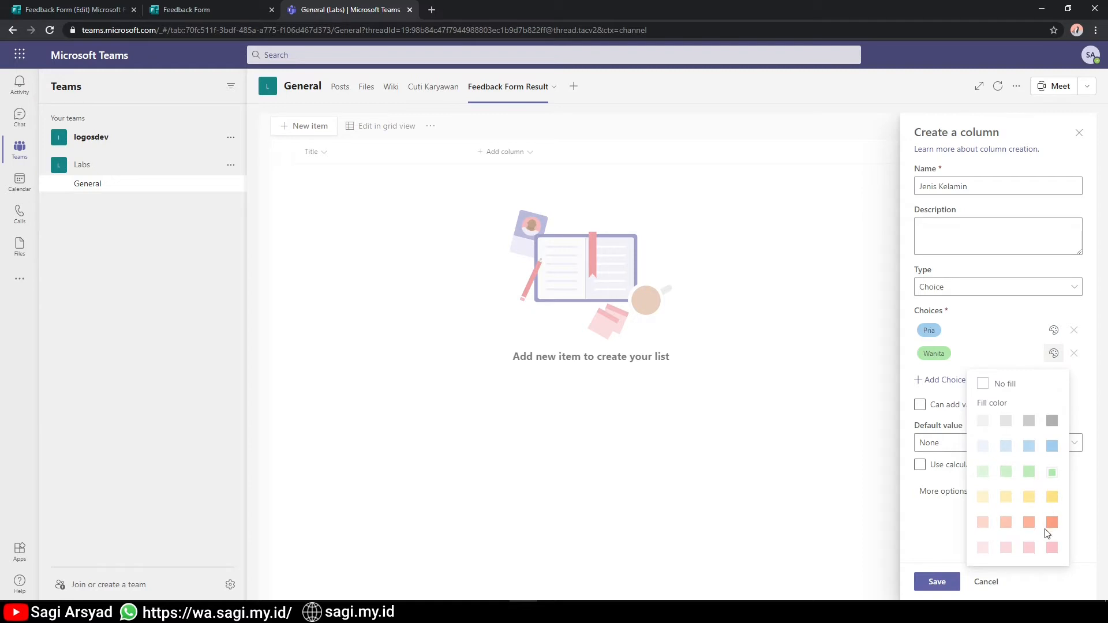
{"action": "left_click", "coordinate": [1052, 523]}
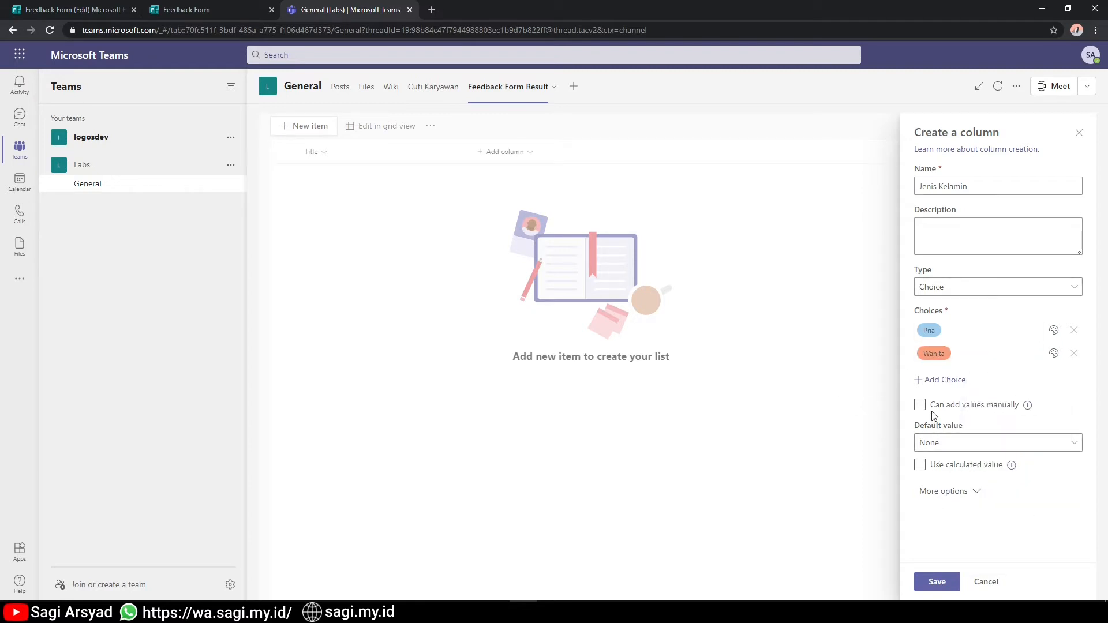
{"action": "left_click", "coordinate": [936, 582]}
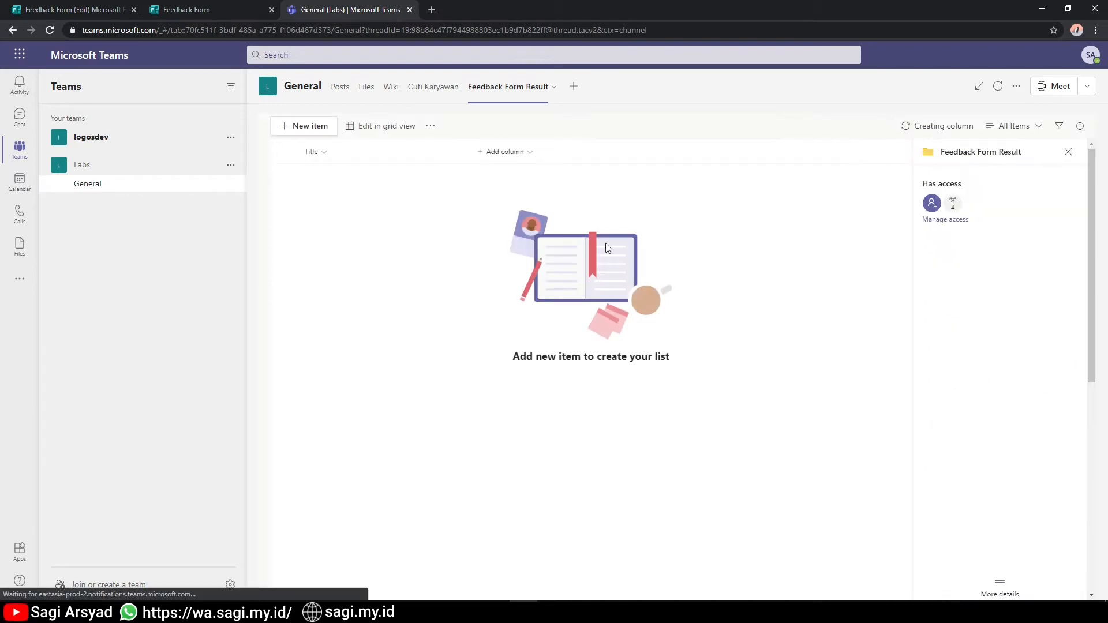
Add a Number column named 'Penilaian' to the Feedback Form Result list.
{"action": "key", "text": "alt+Tab"}
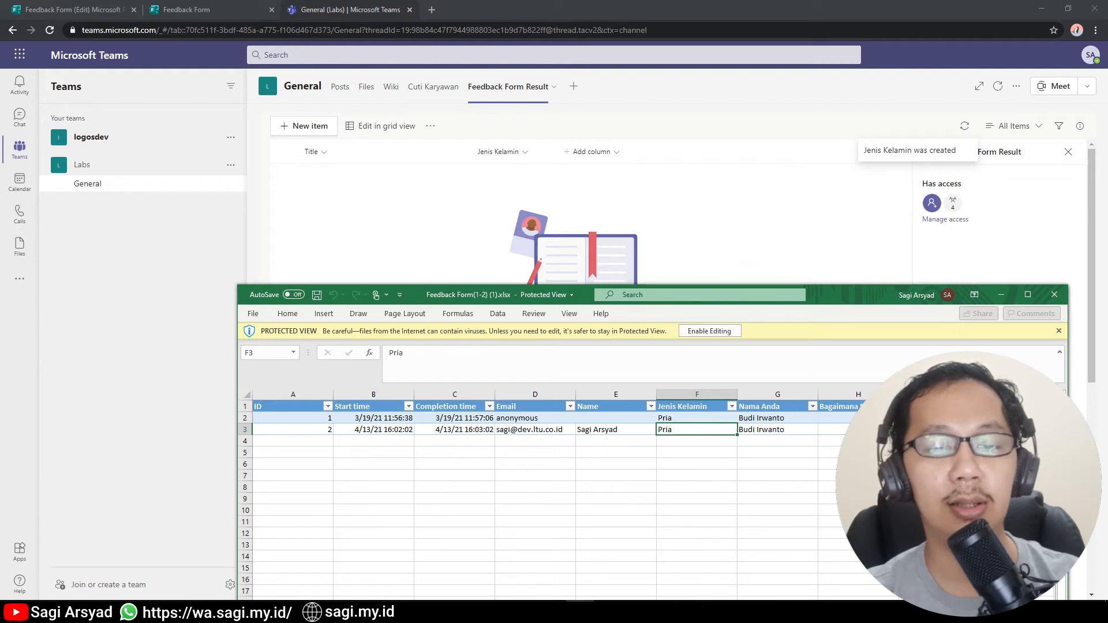
{"action": "left_click", "coordinate": [618, 204]}
{"action": "left_click", "coordinate": [602, 149]}
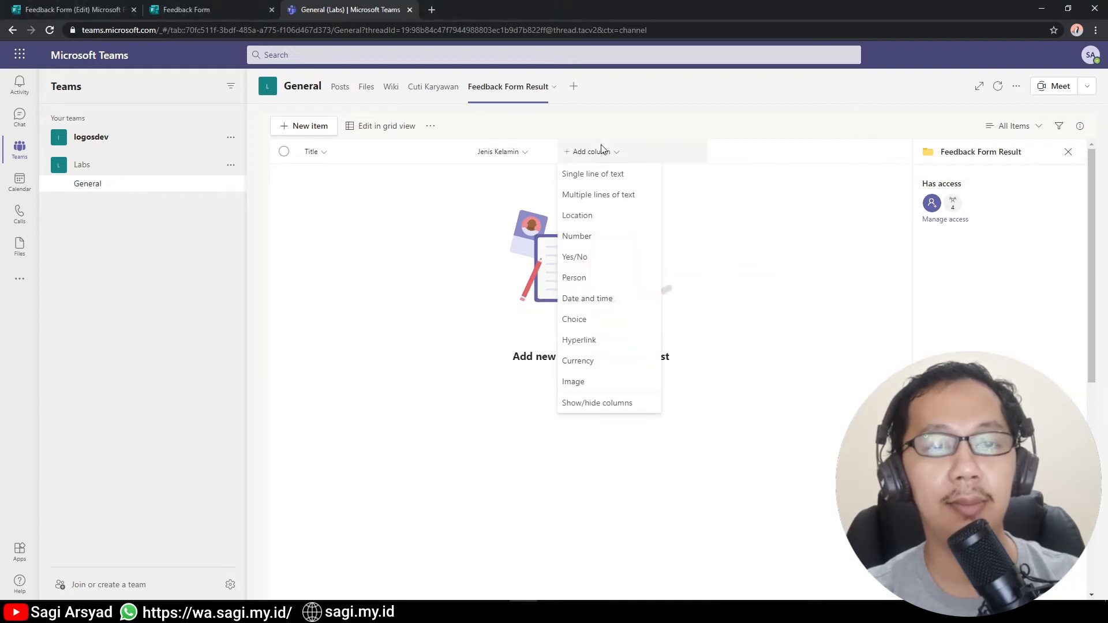
{"action": "left_click", "coordinate": [756, 254]}
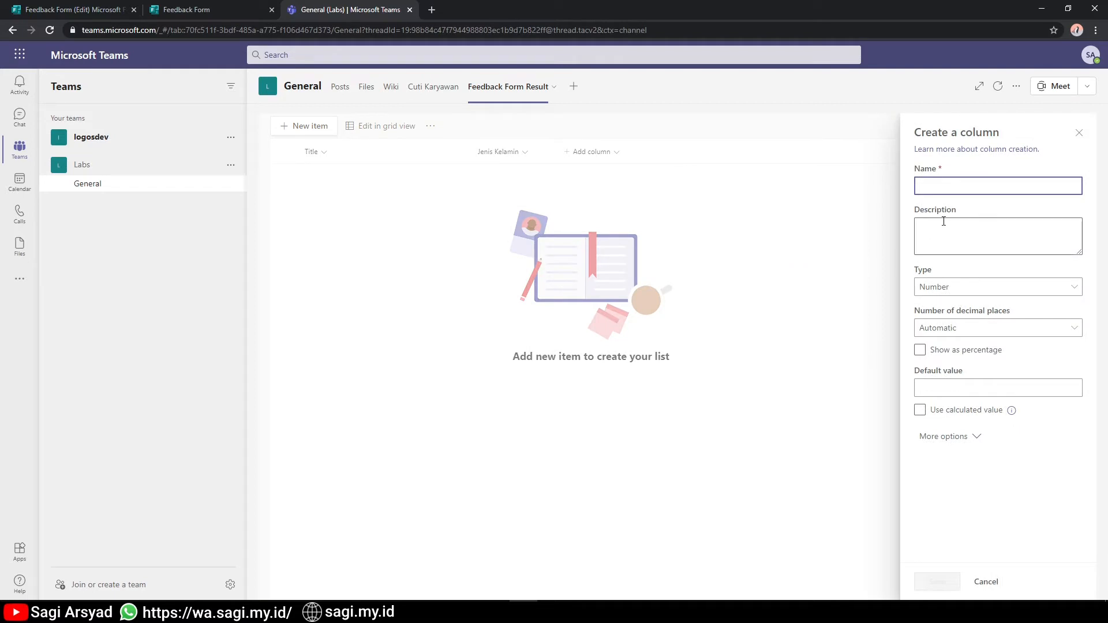
{"action": "type", "text": "Penilaian"}
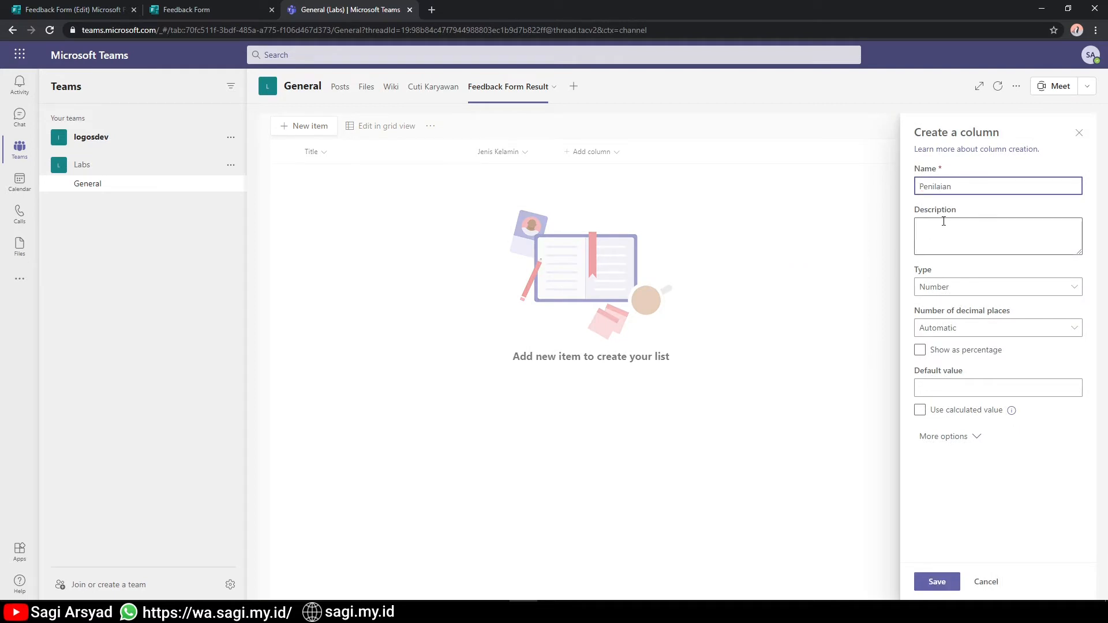
{"action": "left_click", "coordinate": [950, 576]}
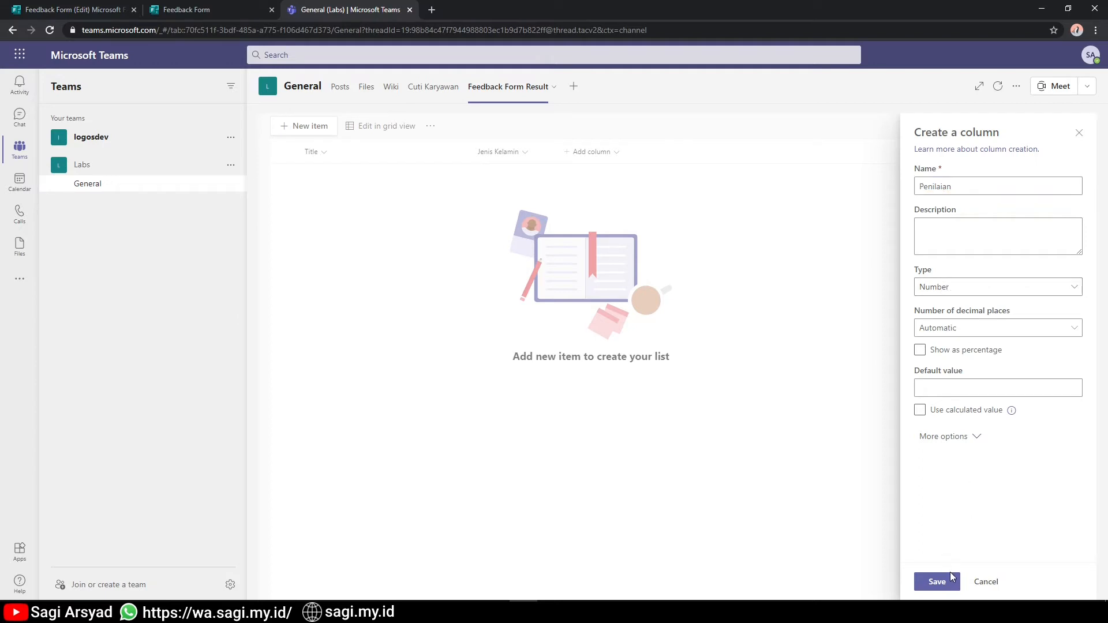
{"action": "left_click", "coordinate": [938, 581]}
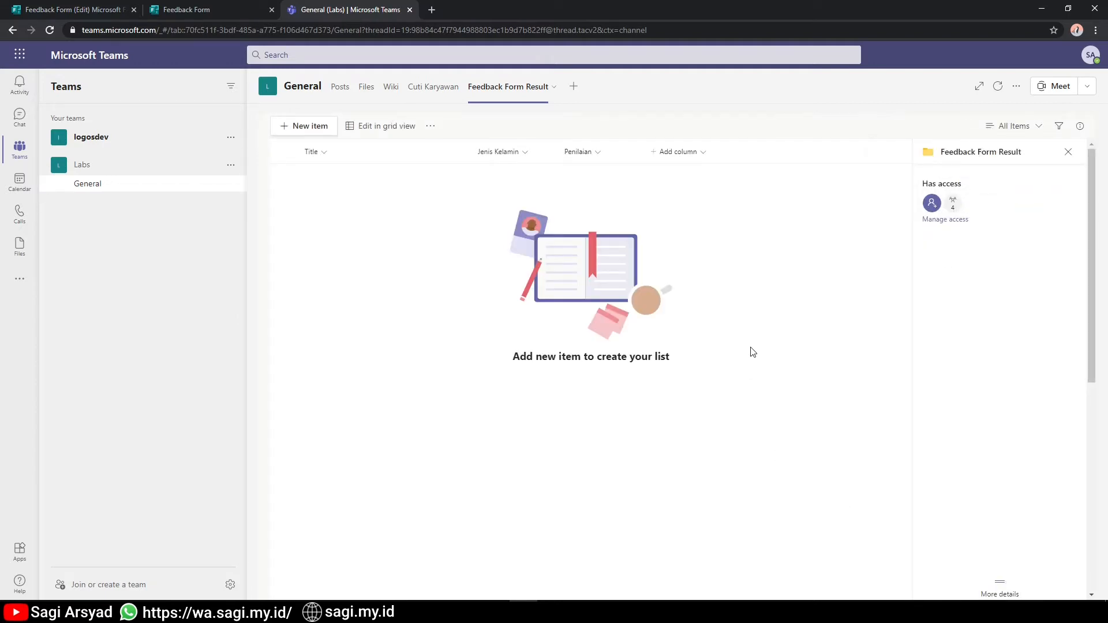
{"action": "key", "text": "alt+Tab"}
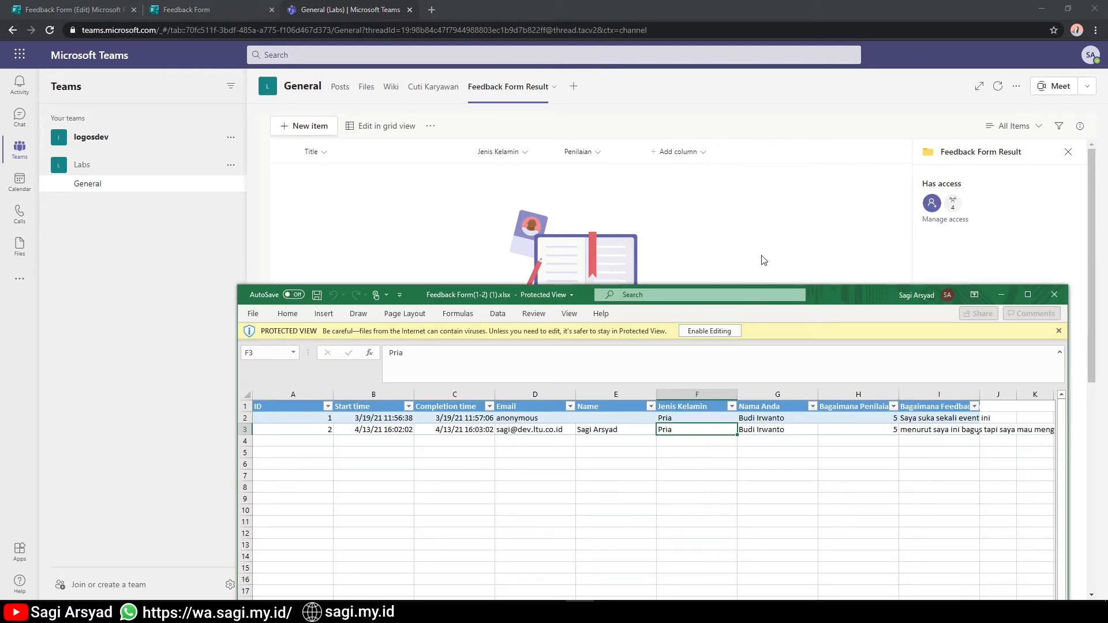
Add a multiple-lines-of-text column named 'Comment' and close the list details panel.
{"action": "key", "text": "alt+Tab"}
{"action": "left_click", "coordinate": [666, 161]}
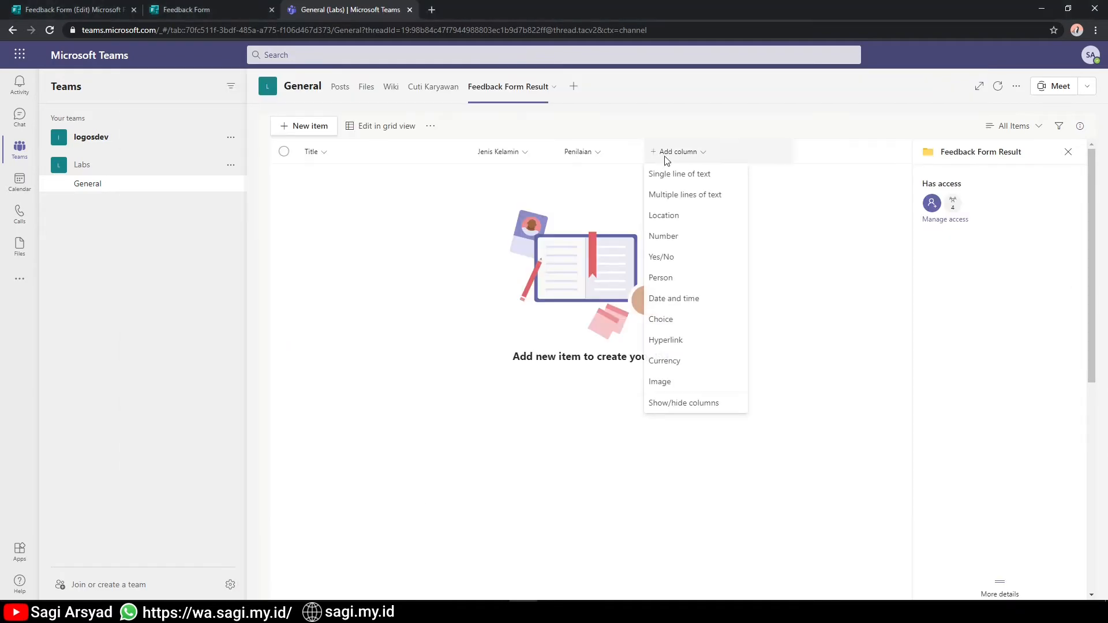
{"action": "left_click", "coordinate": [673, 196]}
{"action": "type", "text": "Comment"}
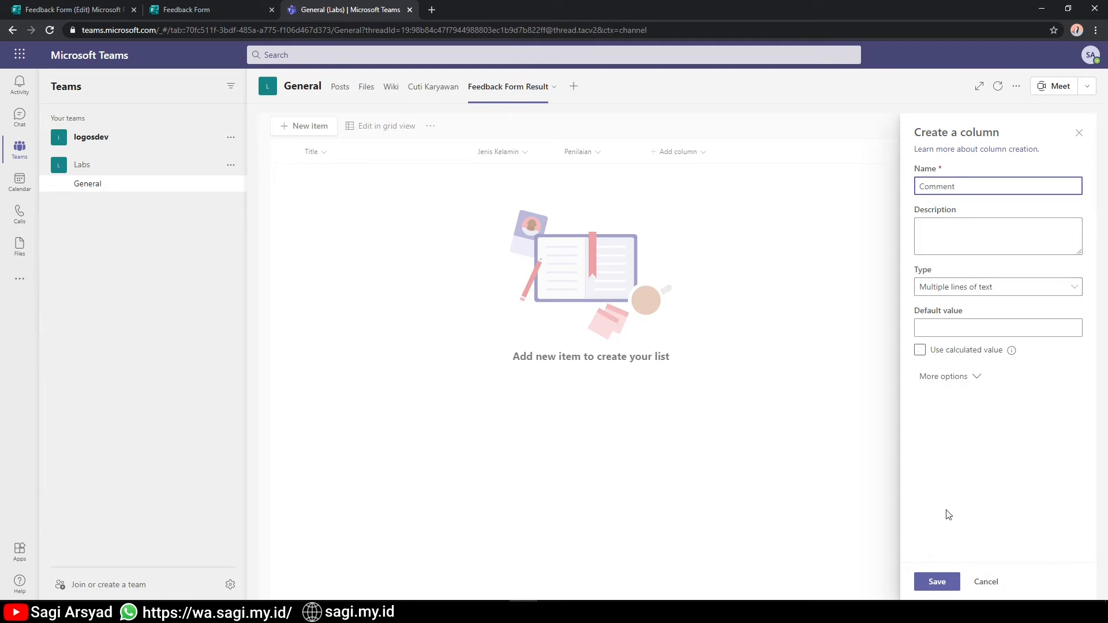
{"action": "left_click", "coordinate": [937, 582]}
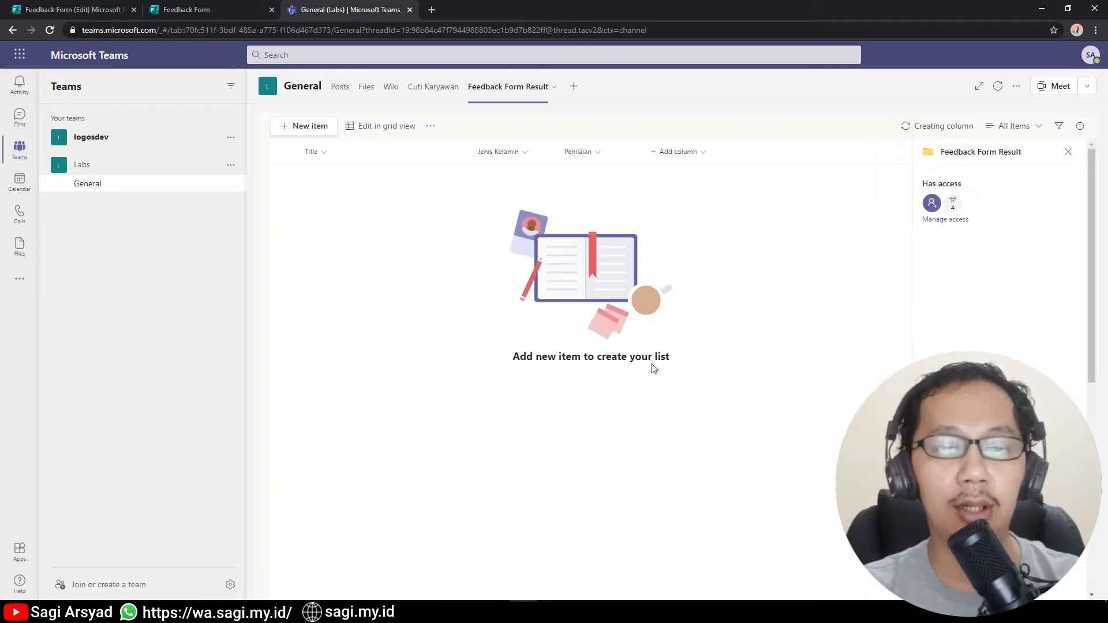
{"action": "left_click", "coordinate": [1068, 152]}
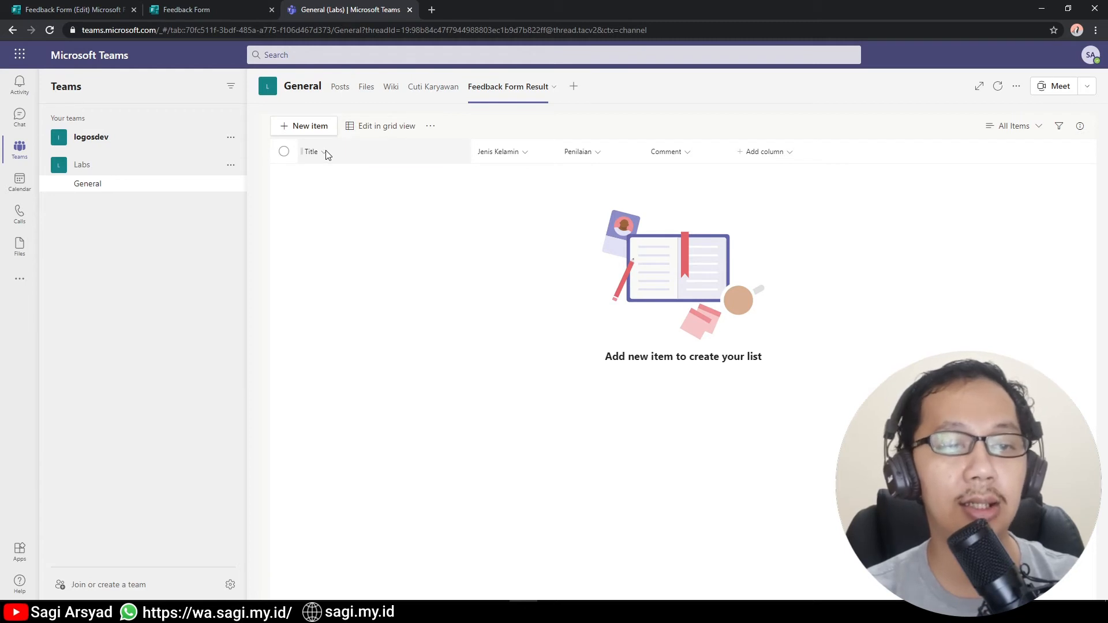
{"action": "left_click", "coordinate": [430, 126]}
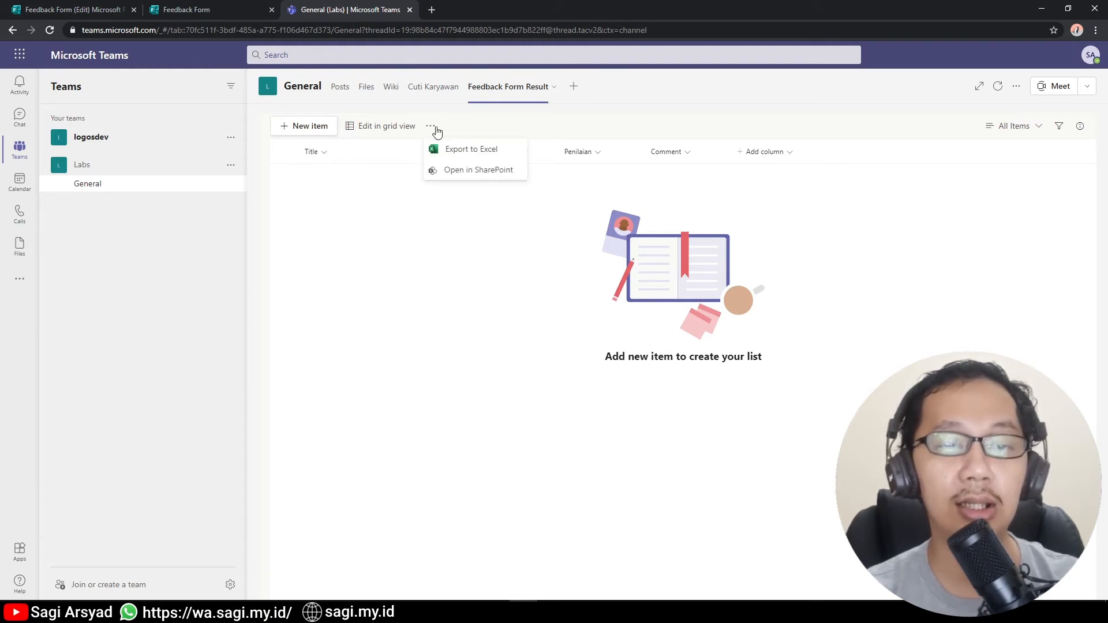
Open the list settings in SharePoint and rename the Title column to 'Nama'.
{"action": "left_click", "coordinate": [458, 170]}
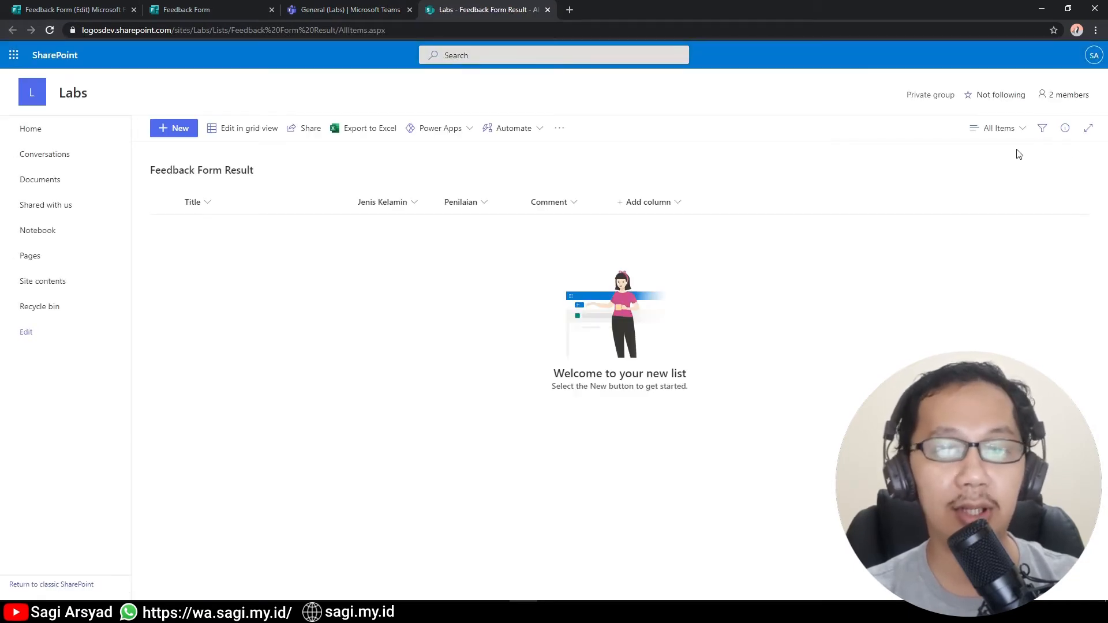
{"action": "left_click", "coordinate": [1039, 58]}
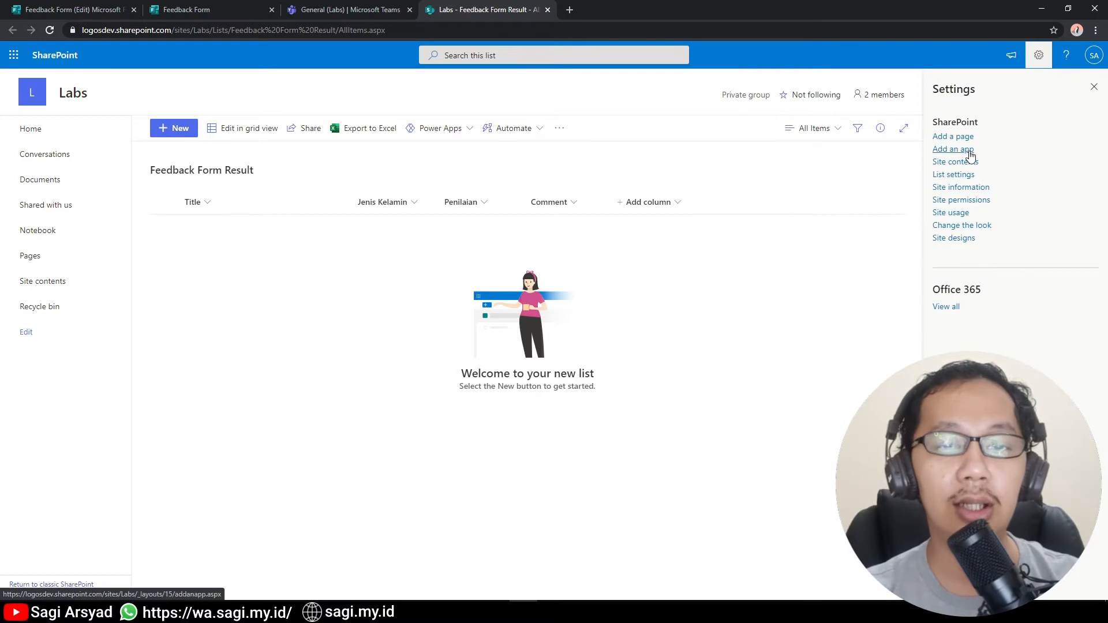
{"action": "left_click", "coordinate": [958, 175]}
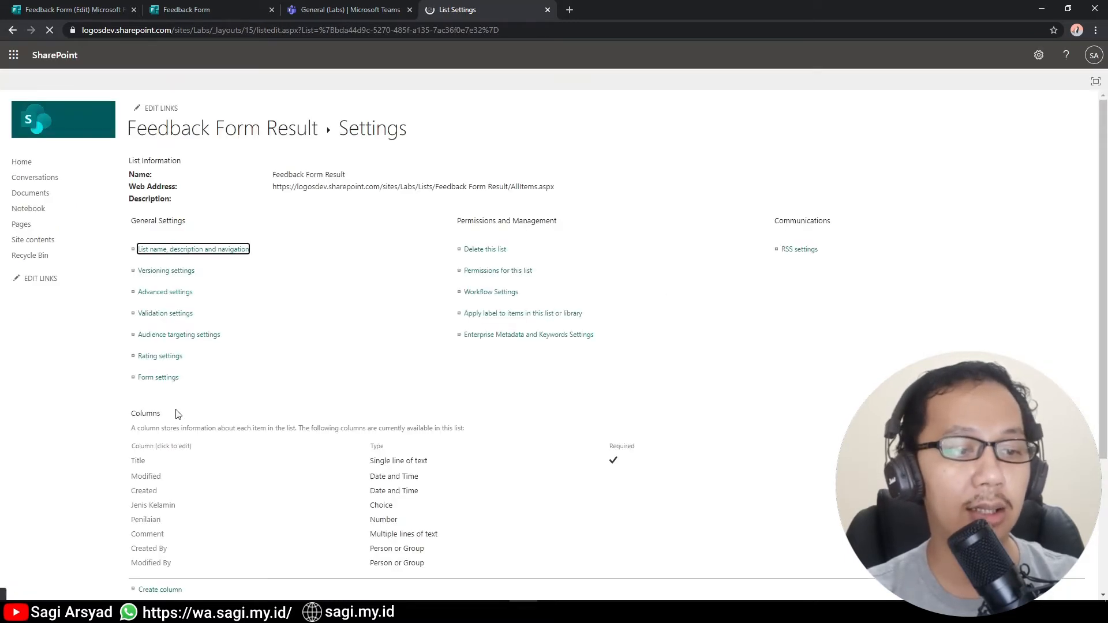
{"action": "left_click", "coordinate": [138, 466]}
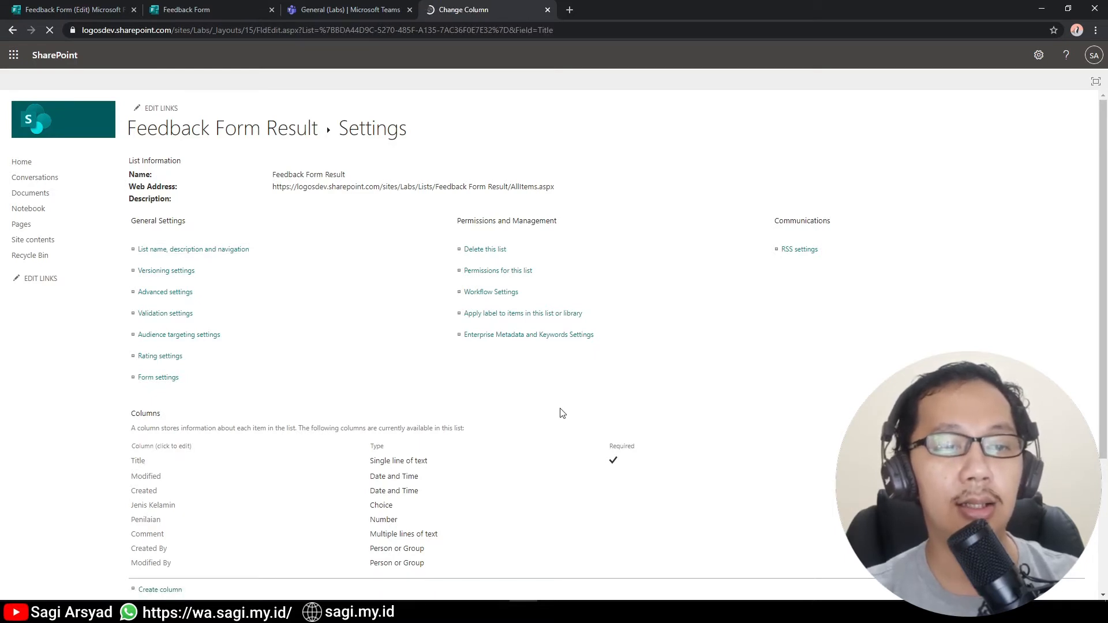
{"action": "type", "text": "Nama"}
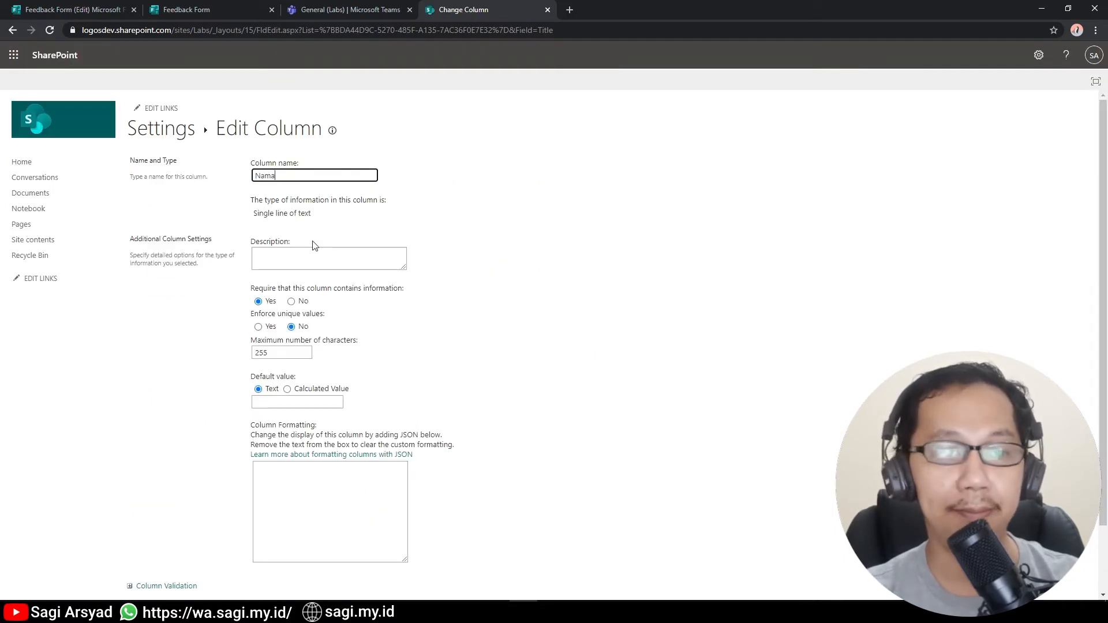
{"action": "scroll", "coordinate": [398, 254], "scroll_direction": "down", "scroll_amount": 2}
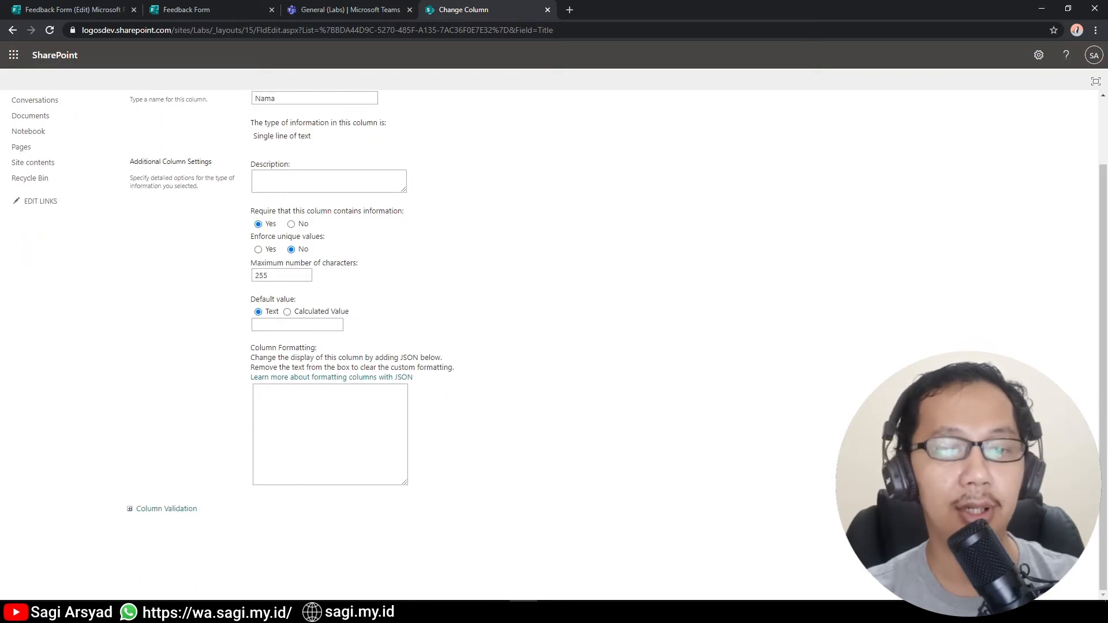
{"action": "left_click", "coordinate": [1002, 532]}
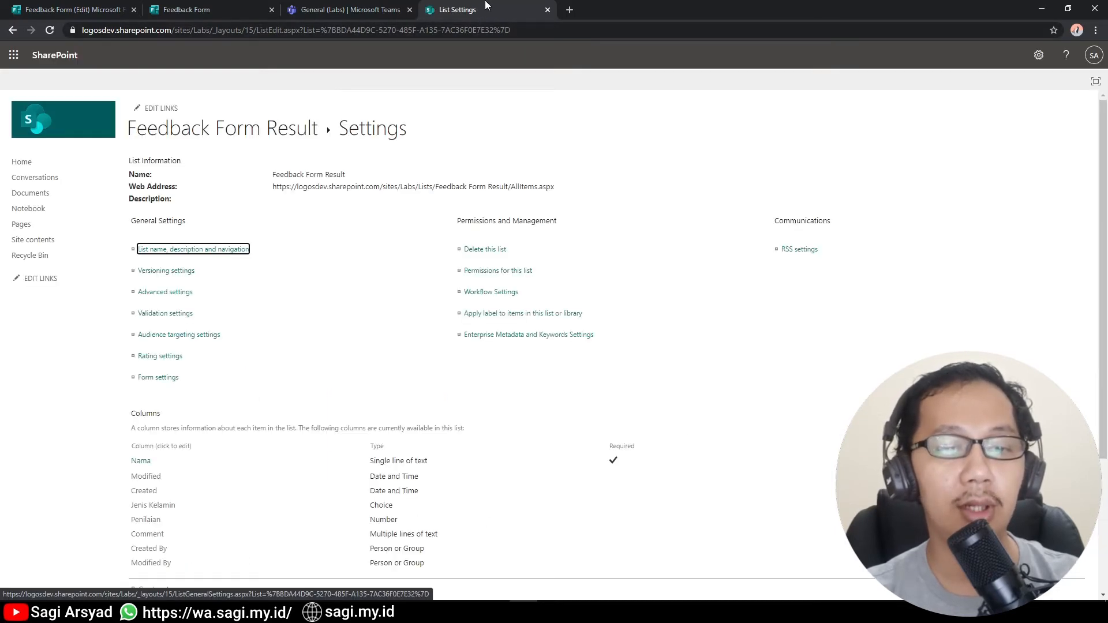
Close the List Settings page and reload the Feedback Form Result list so the Nama column appears.
{"action": "left_click", "coordinate": [548, 9]}
{"action": "left_click", "coordinate": [999, 86]}
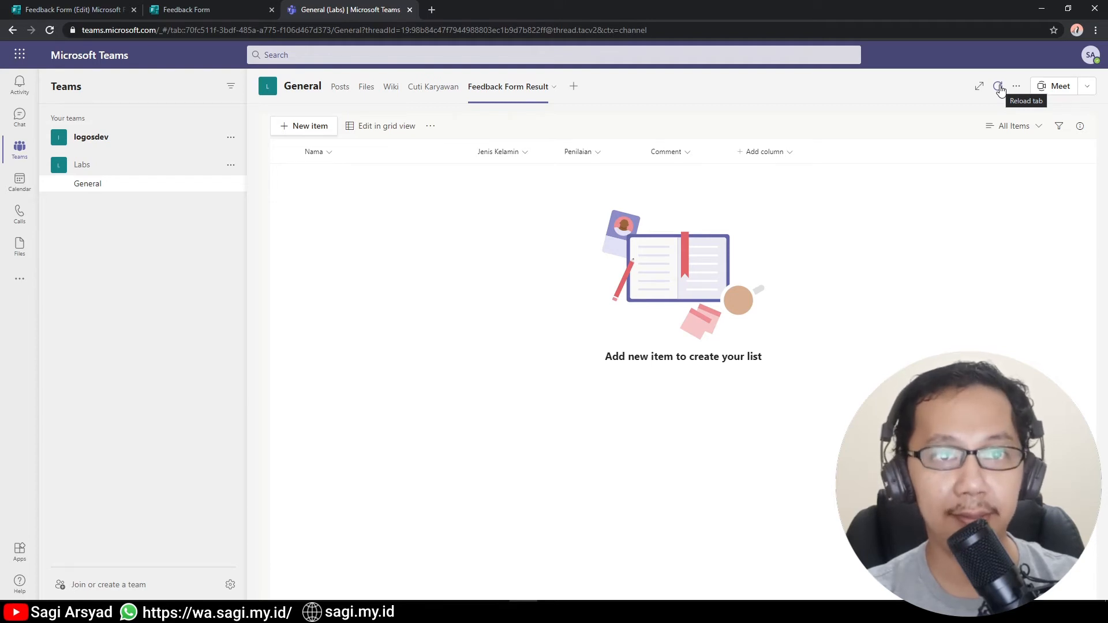
{"action": "left_click", "coordinate": [999, 88]}
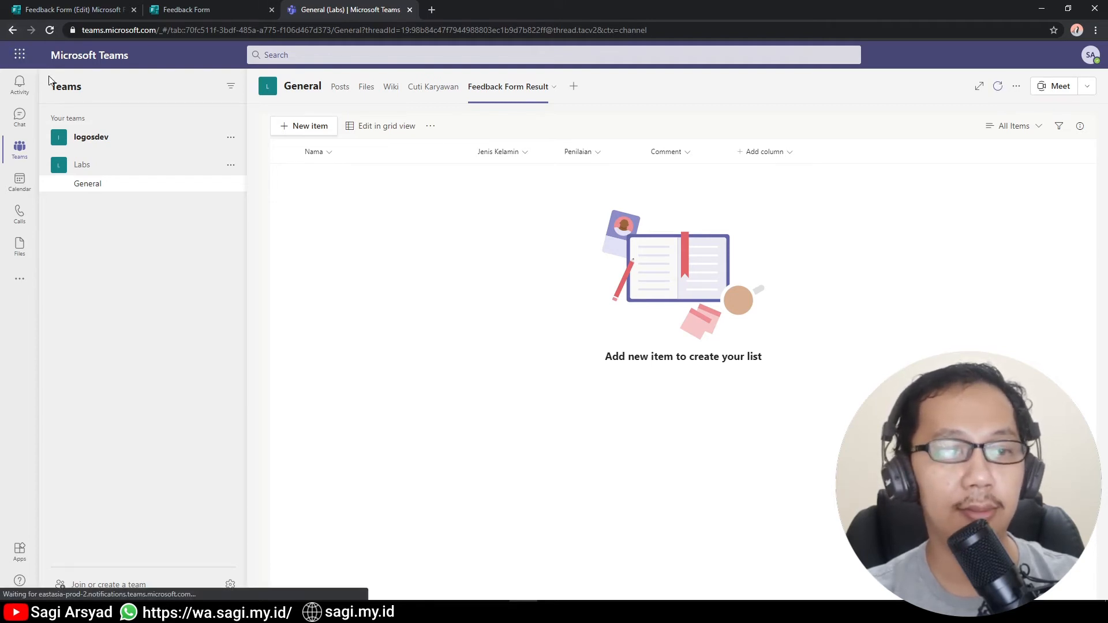
Go to the Microsoft 365 home page from the app launcher.
{"action": "left_click", "coordinate": [18, 56]}
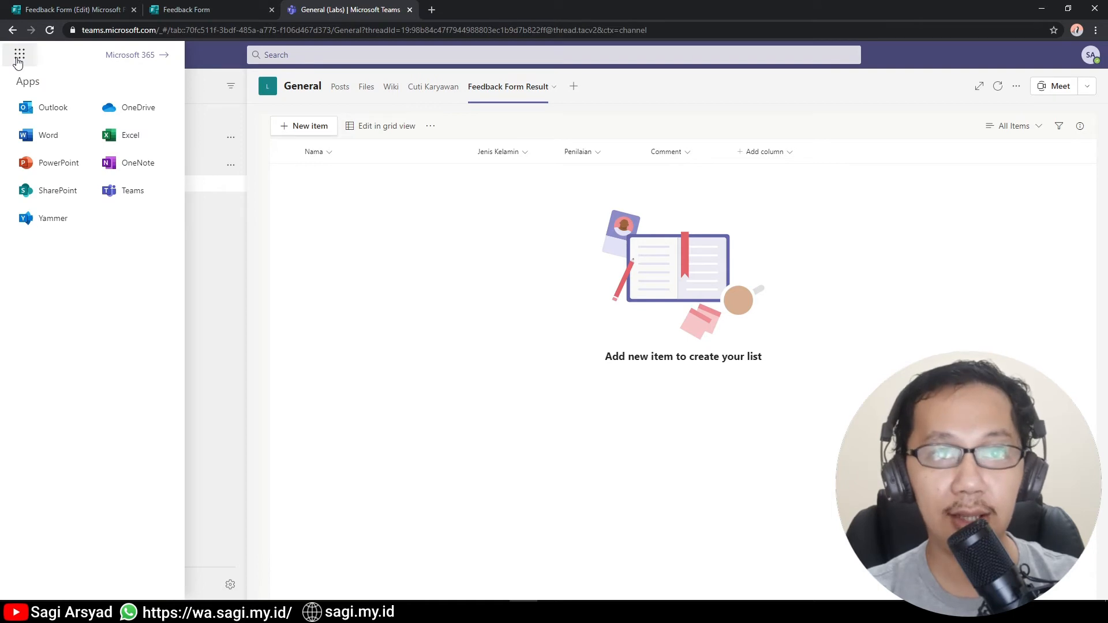
{"action": "left_click", "coordinate": [430, 127]}
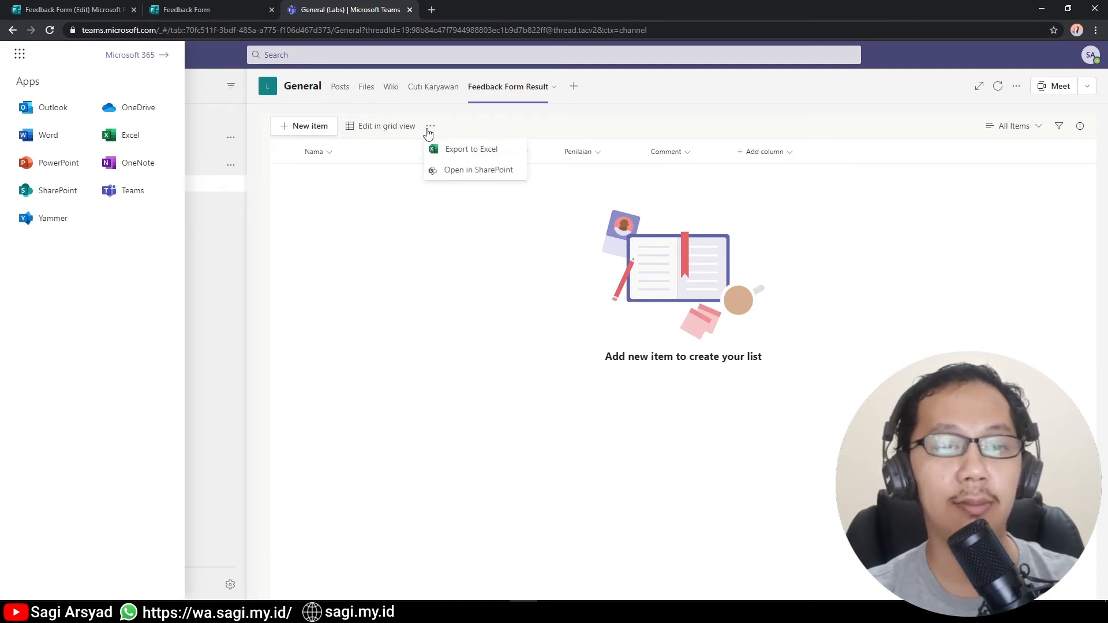
{"action": "left_click", "coordinate": [123, 54]}
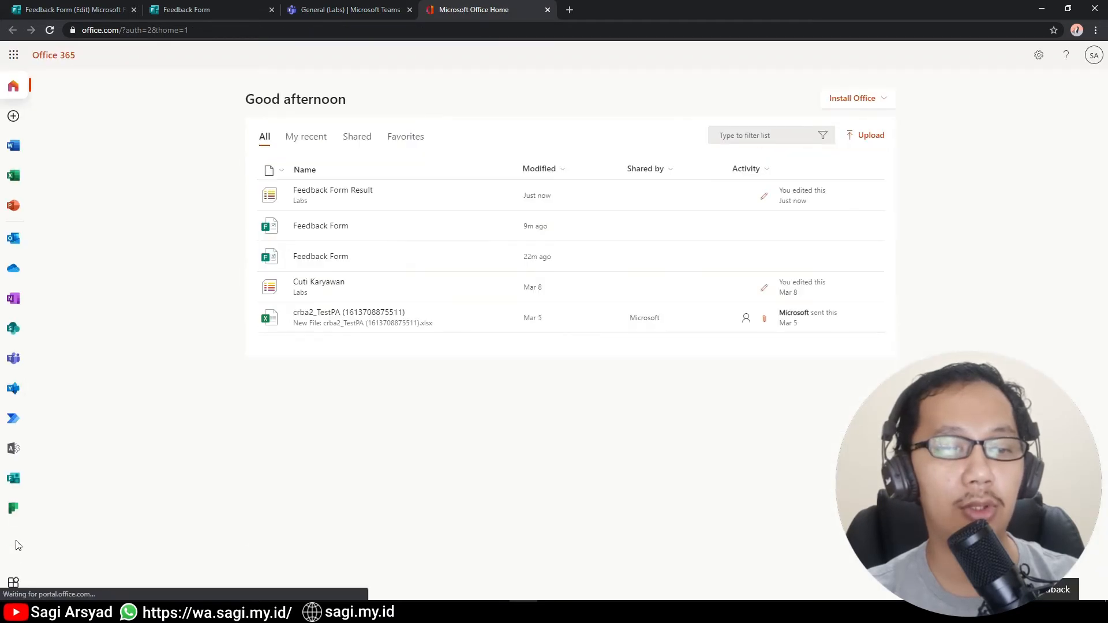
Open Power Automate from the Office 365 All apps page.
{"action": "left_click", "coordinate": [13, 582]}
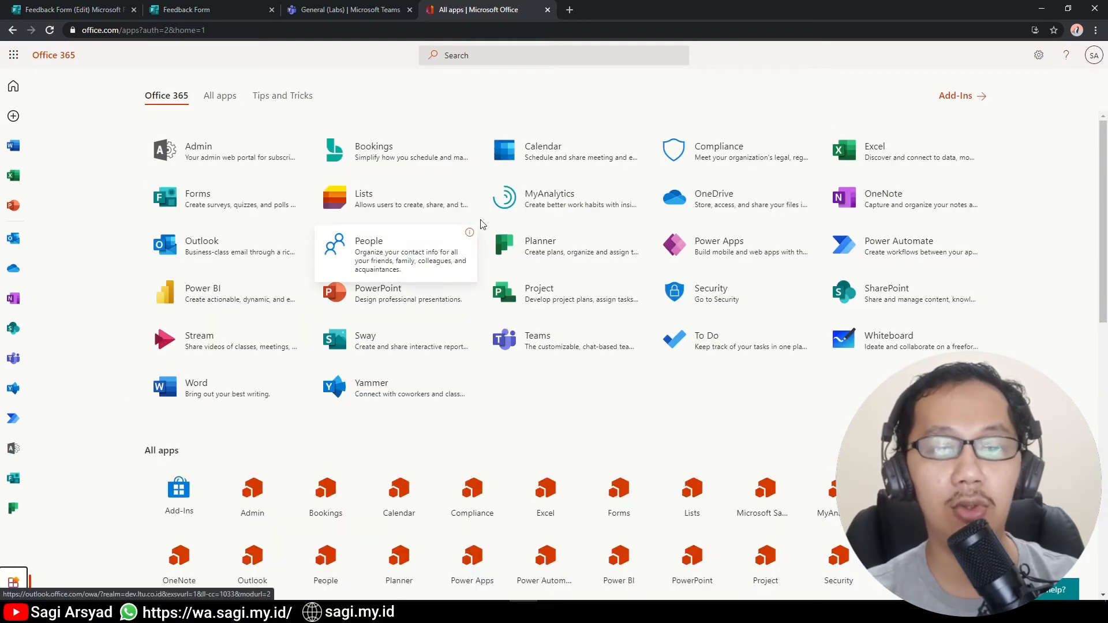
{"action": "left_click", "coordinate": [958, 239]}
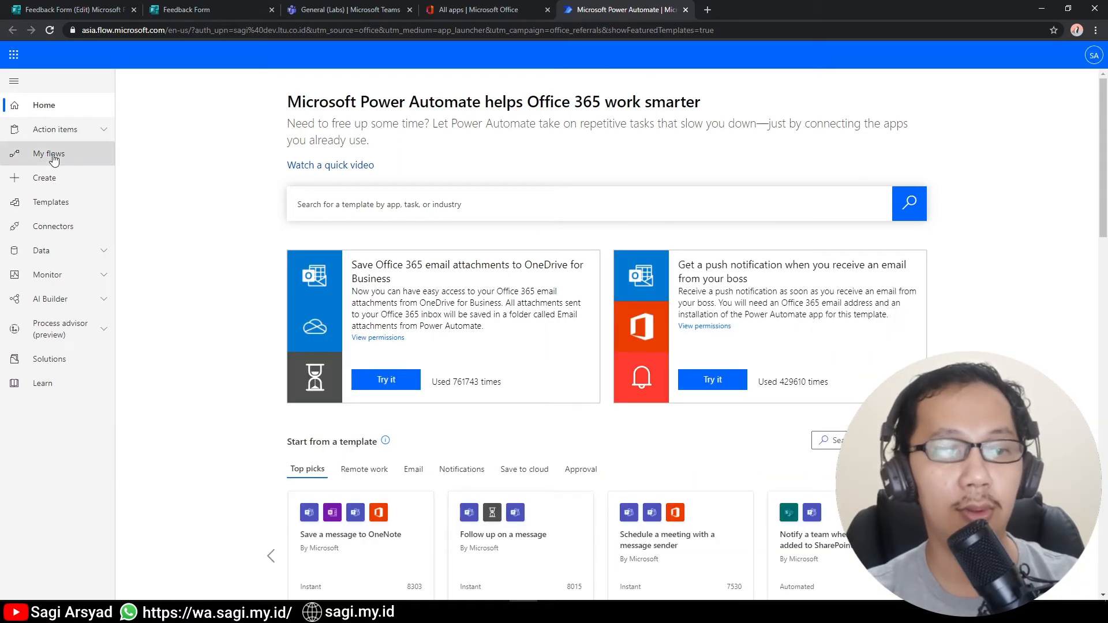
Create an automated cloud flow using the Microsoft Forms 'When a new response is submitted' trigger.
{"action": "left_click", "coordinate": [51, 179]}
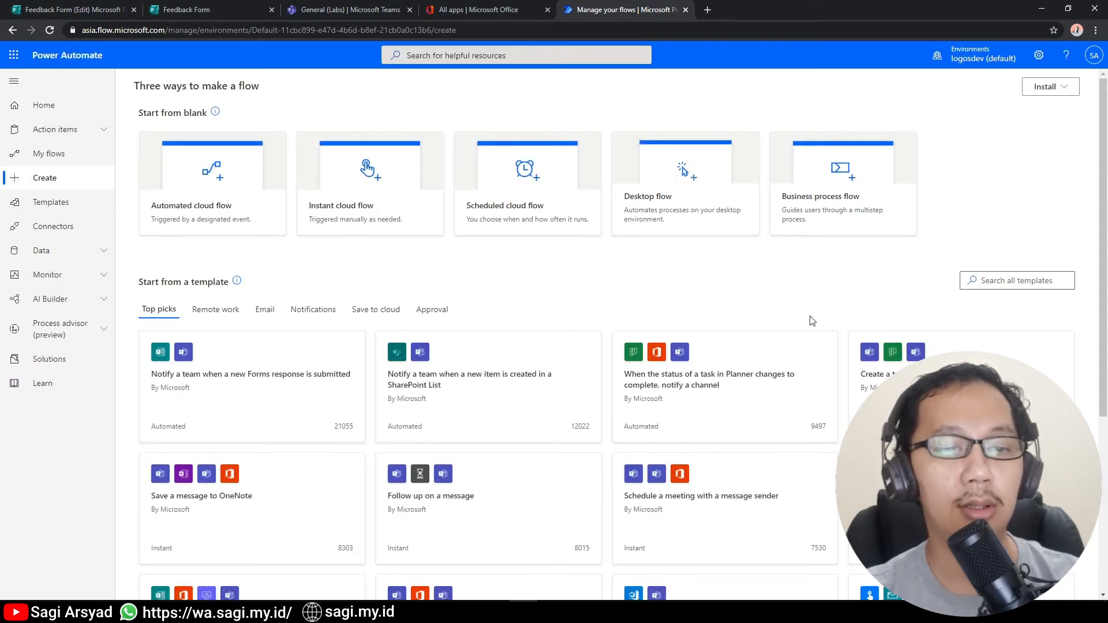
{"action": "left_click", "coordinate": [234, 192]}
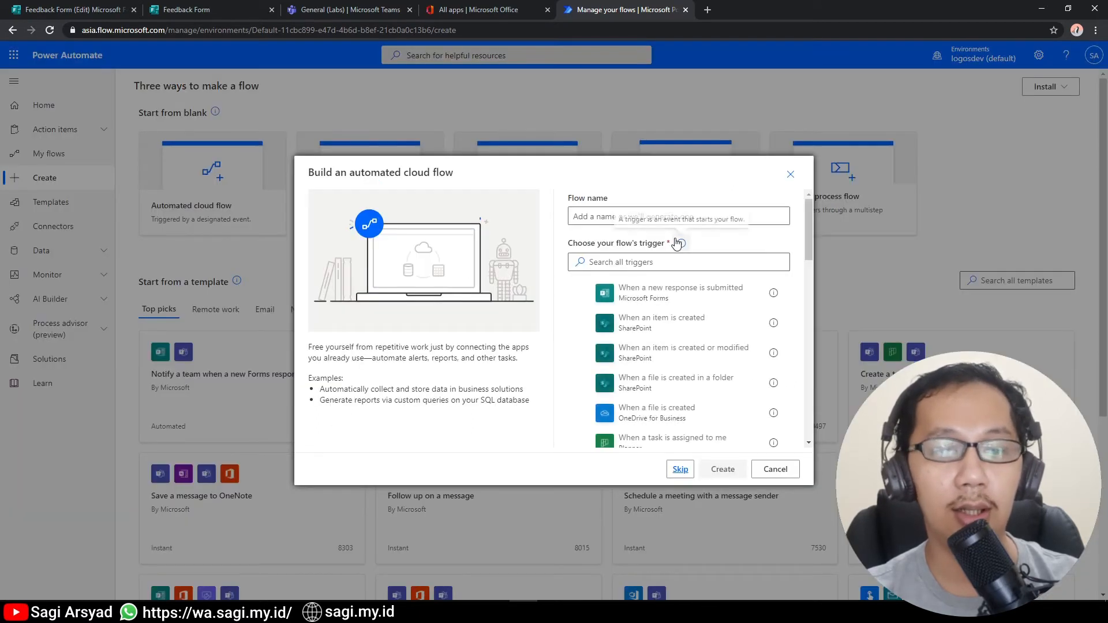
{"action": "left_click", "coordinate": [704, 302]}
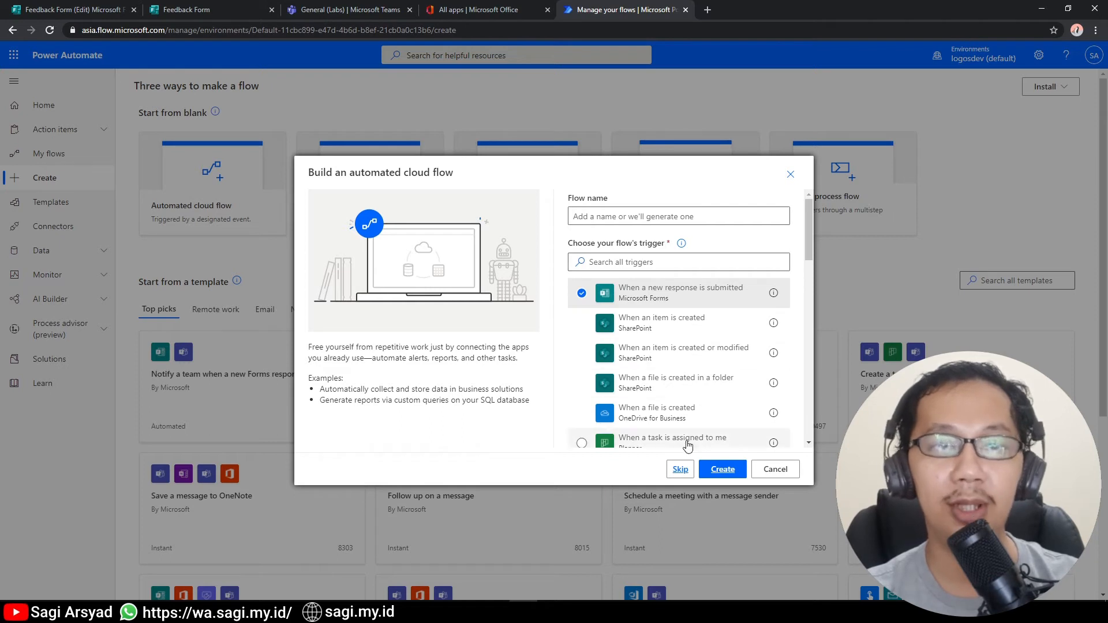
{"action": "left_click", "coordinate": [636, 210]}
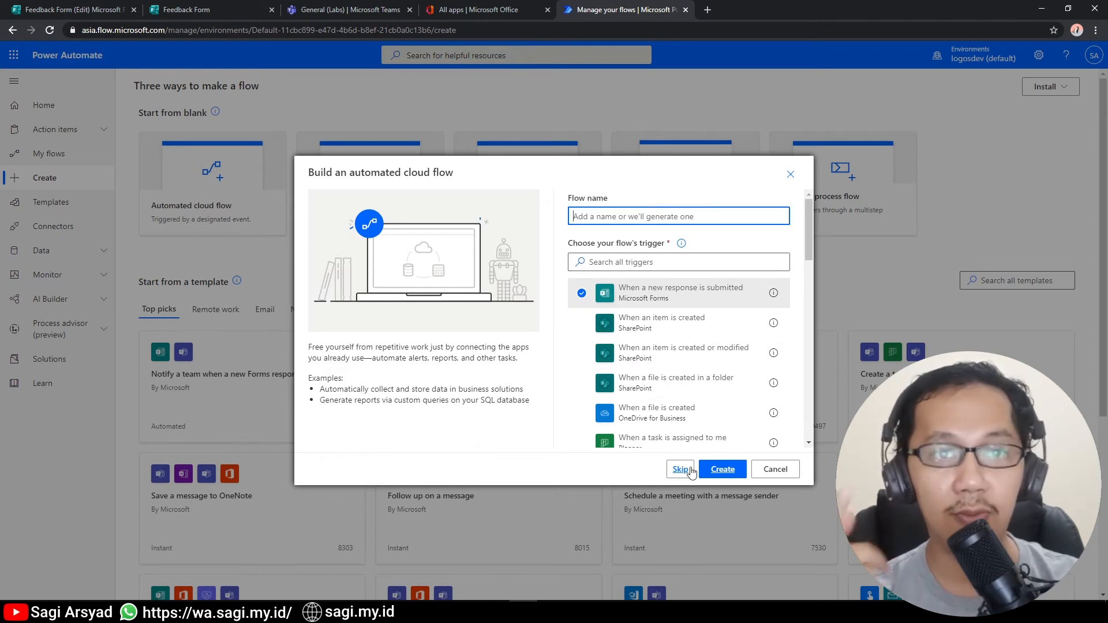
{"action": "left_click", "coordinate": [718, 479]}
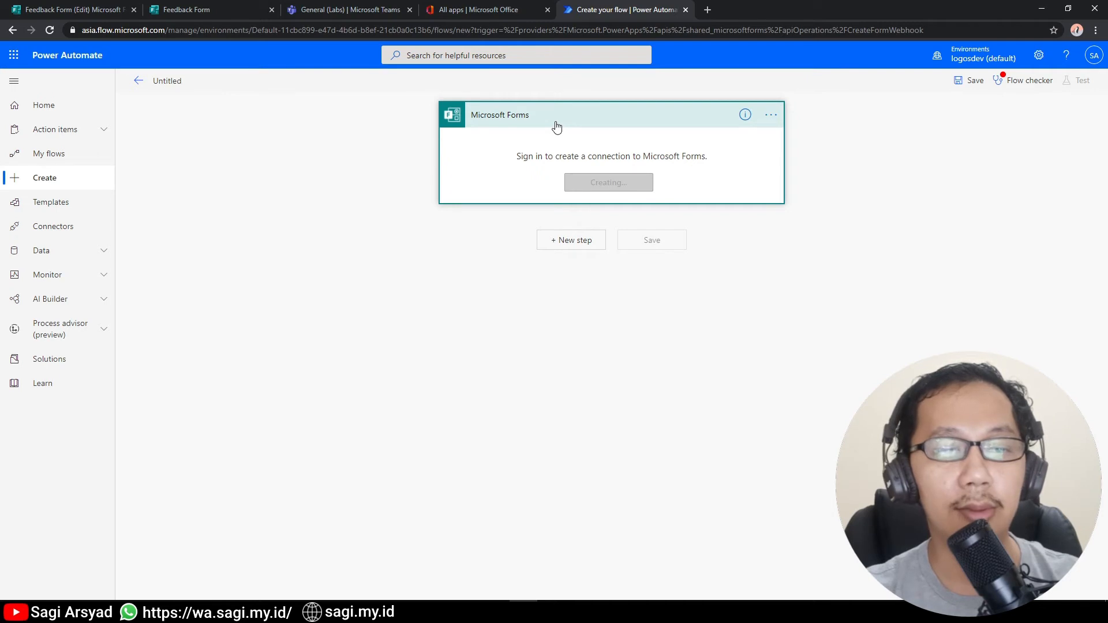
Set the trigger's form to Feedback Form and add a Forms Get response details step.
{"action": "left_click", "coordinate": [757, 143]}
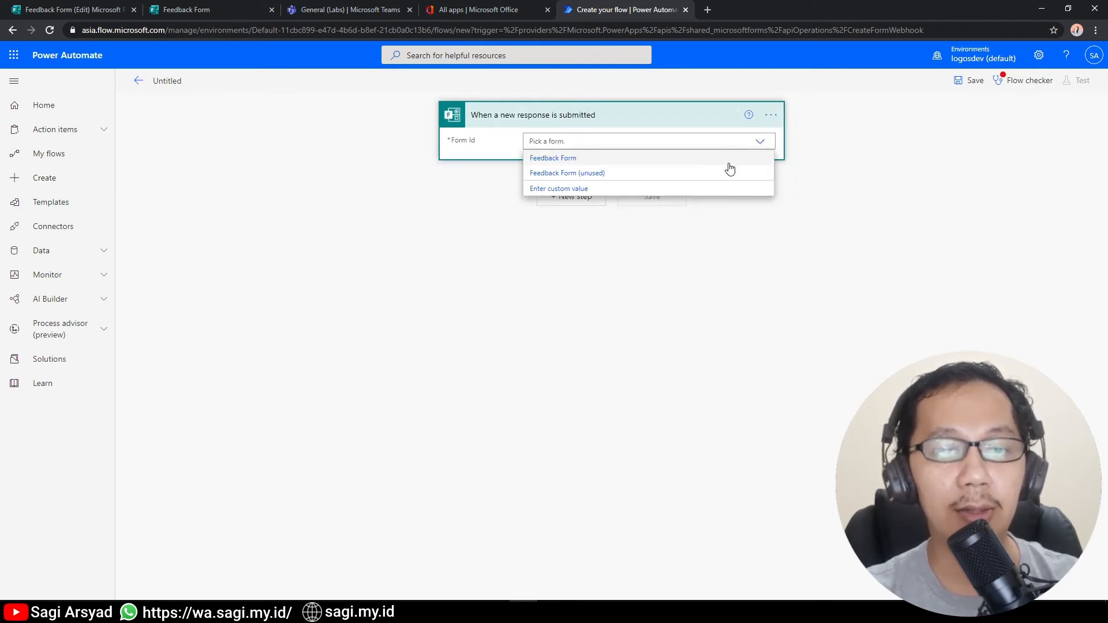
{"action": "left_click", "coordinate": [732, 158]}
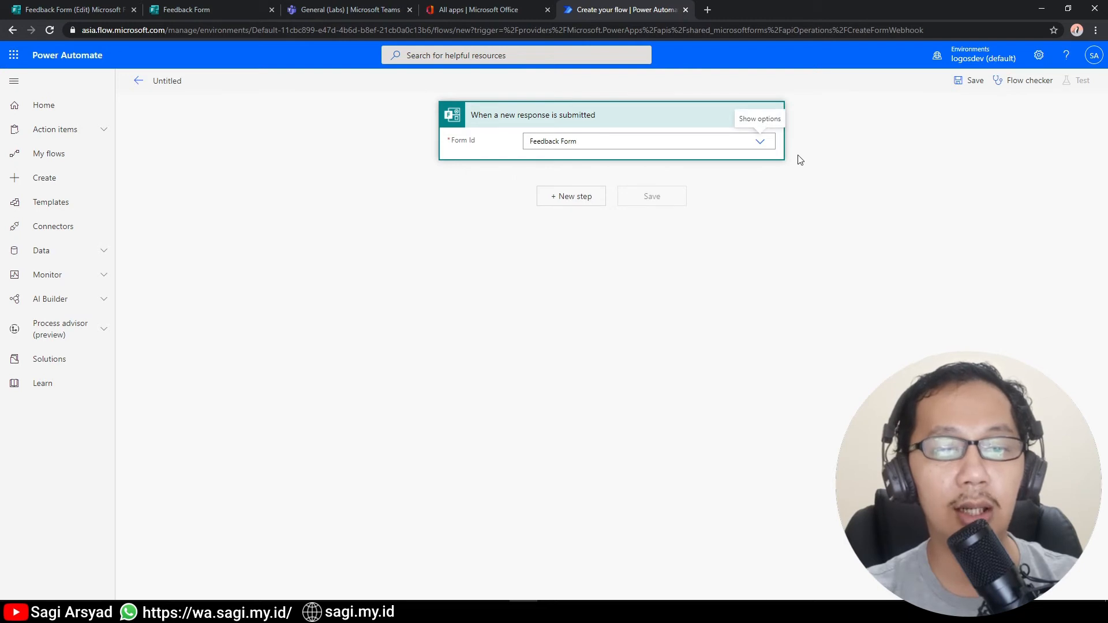
{"action": "left_click", "coordinate": [574, 199]}
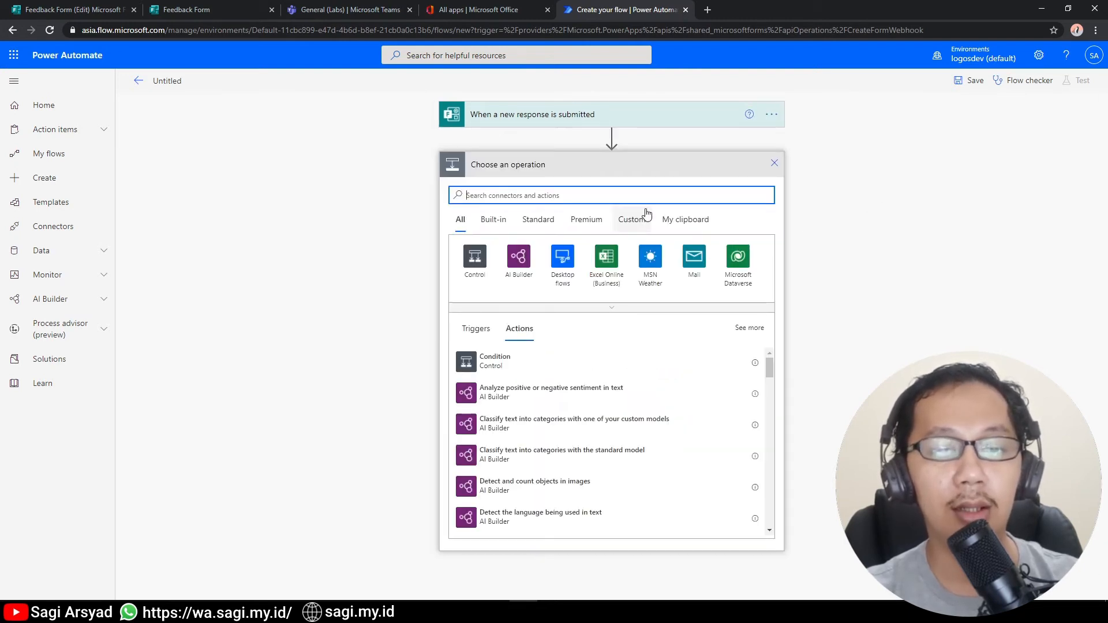
{"action": "left_click", "coordinate": [641, 217]}
{"action": "left_click", "coordinate": [460, 219]}
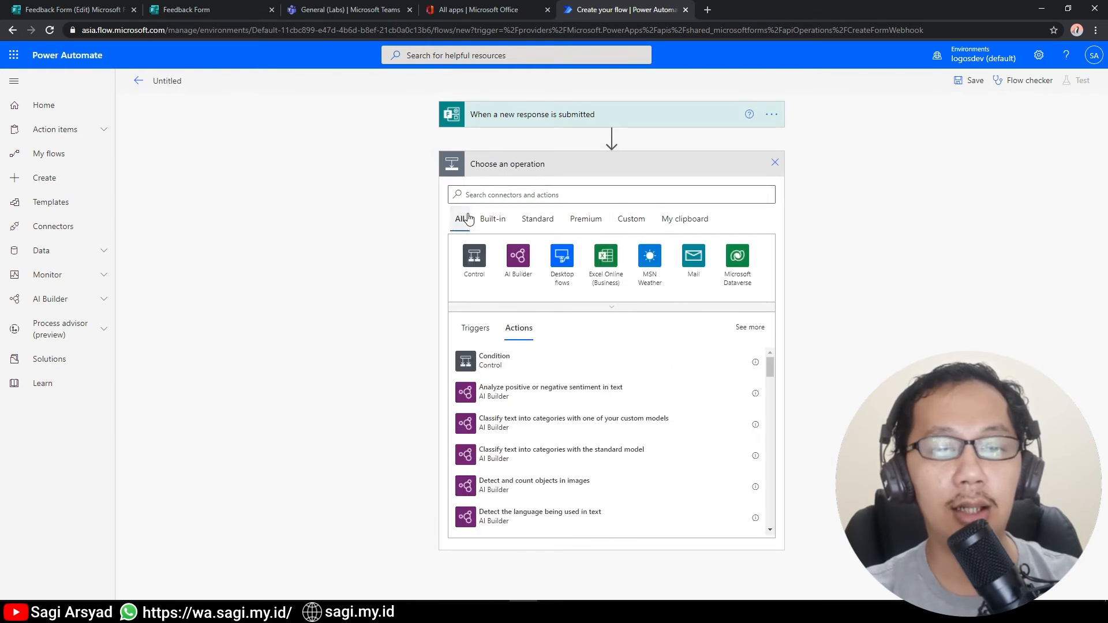
{"action": "left_click", "coordinate": [499, 197]}
{"action": "type", "text": "Fe"}
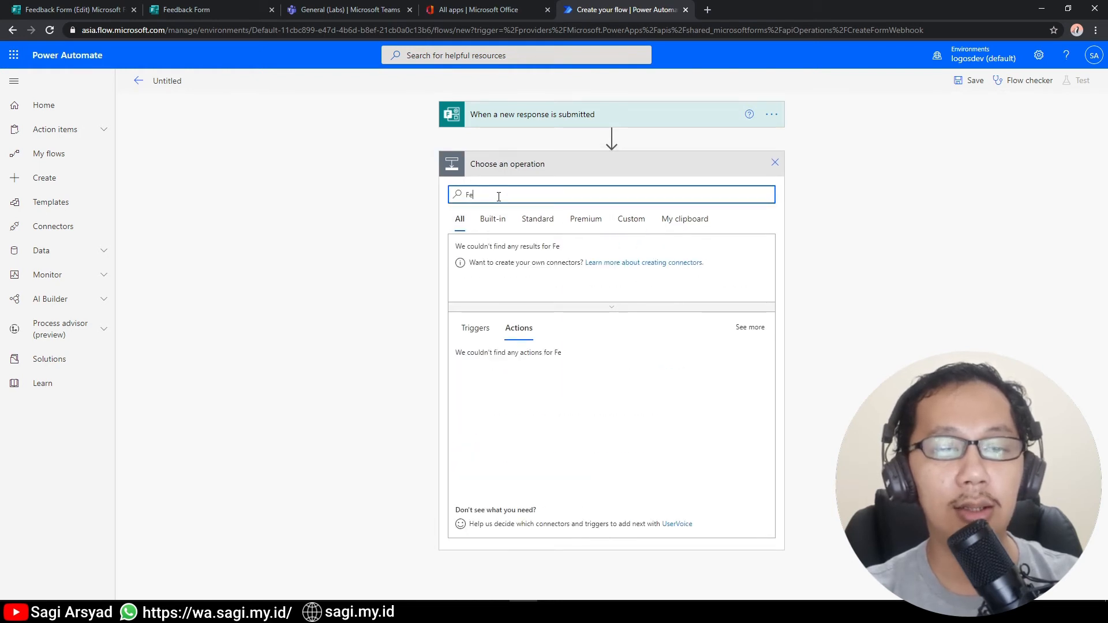
{"action": "type", "text": "ed"}
{"action": "key", "text": "BackSpace"}
{"action": "key", "text": "BackSpace"}
{"action": "key", "text": "BackSpace"}
{"action": "key", "text": "BackSpace"}
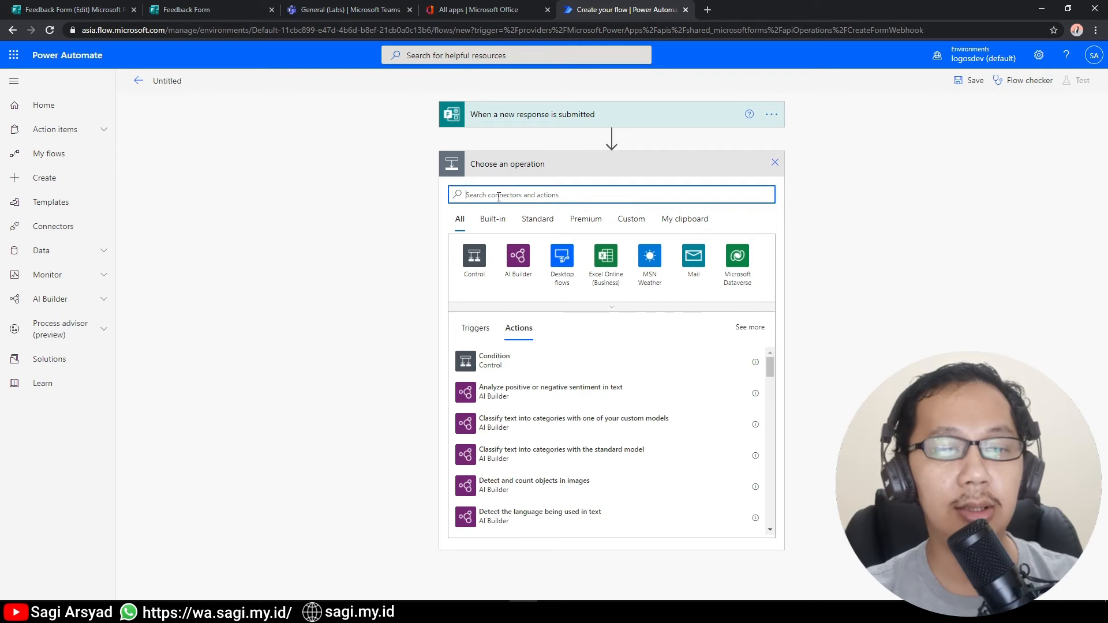
{"action": "type", "text": "form"}
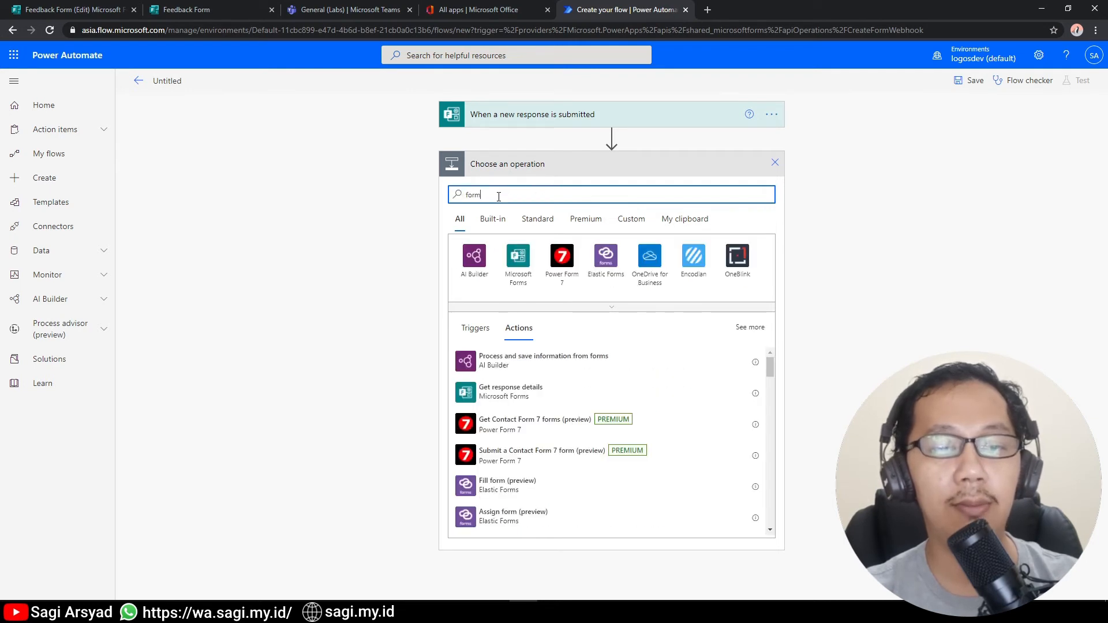
{"action": "left_click", "coordinate": [492, 390]}
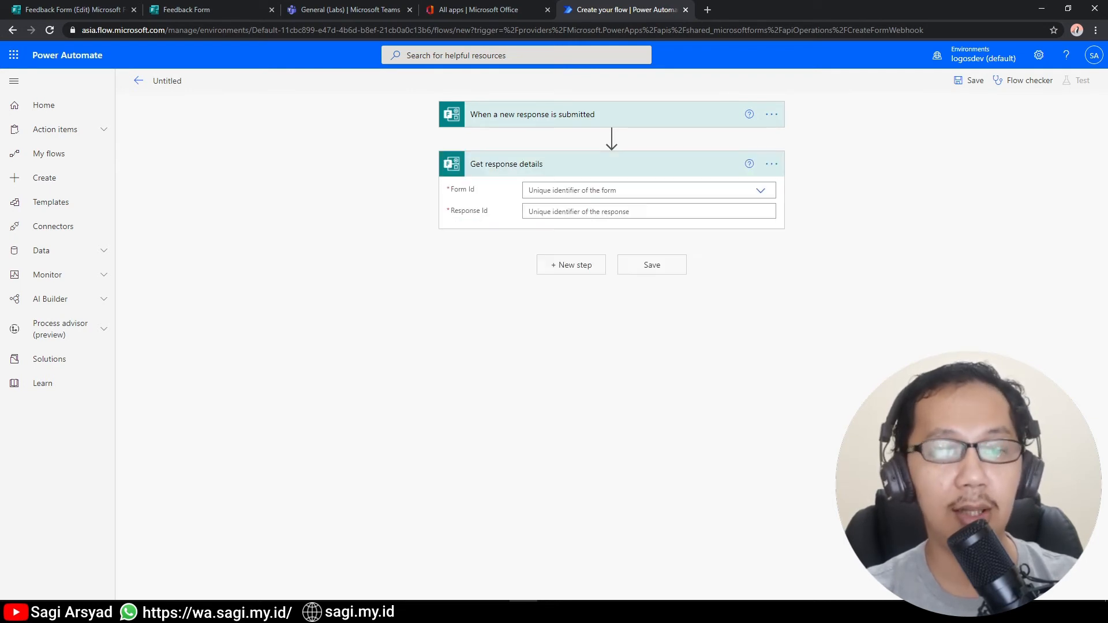
Point Get response details at Feedback Form using the trigger's Response Id.
{"action": "left_click", "coordinate": [761, 192]}
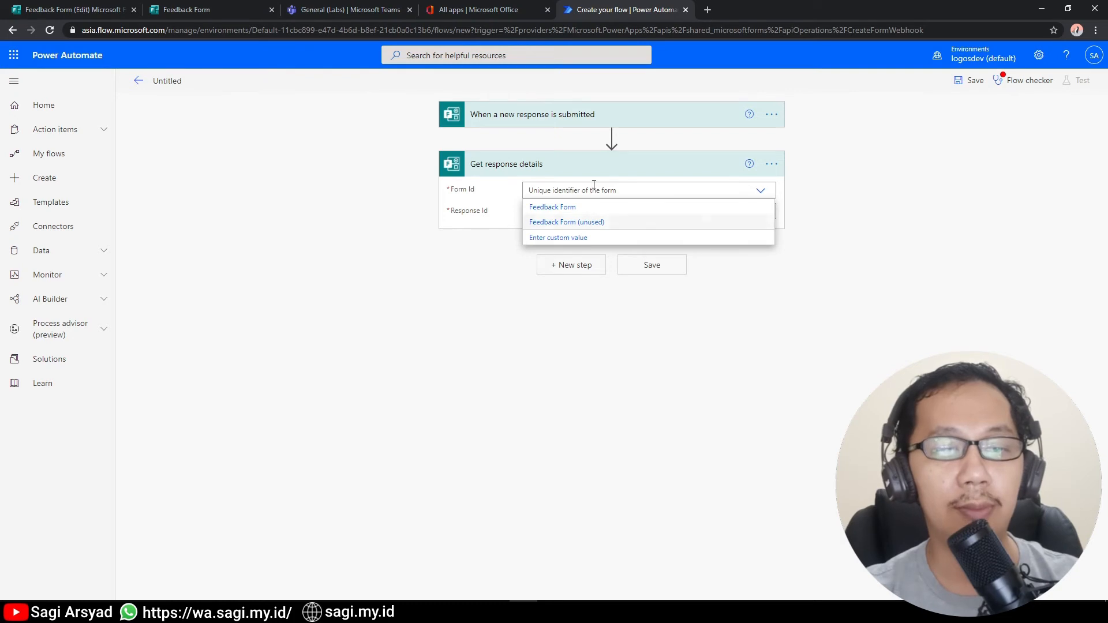
{"action": "left_click", "coordinate": [616, 208]}
{"action": "left_click", "coordinate": [754, 213]}
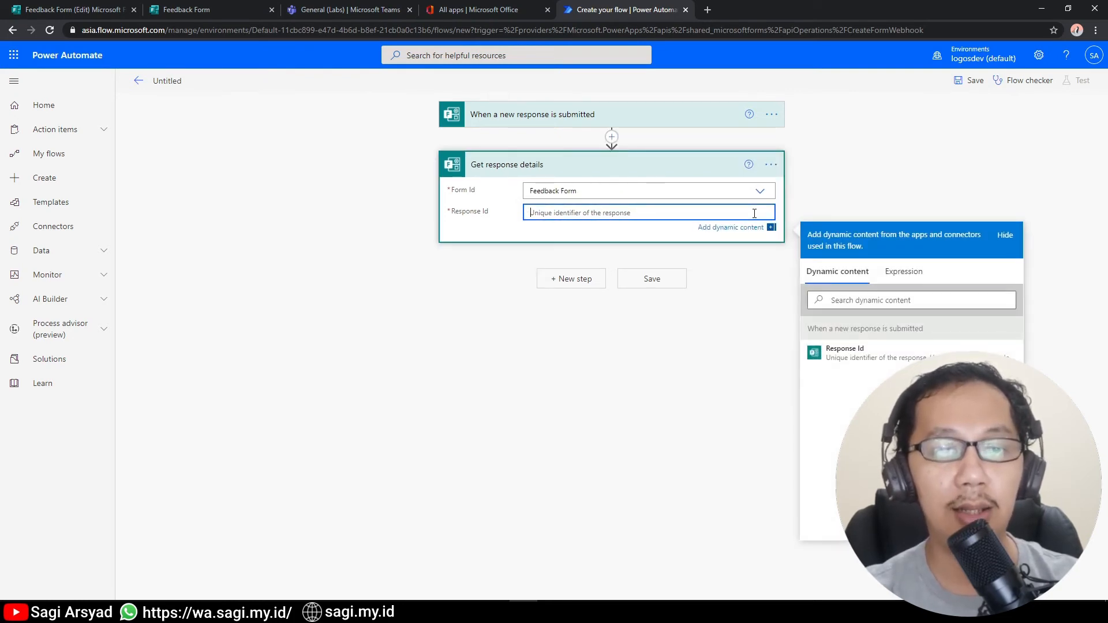
{"action": "left_click", "coordinate": [876, 351]}
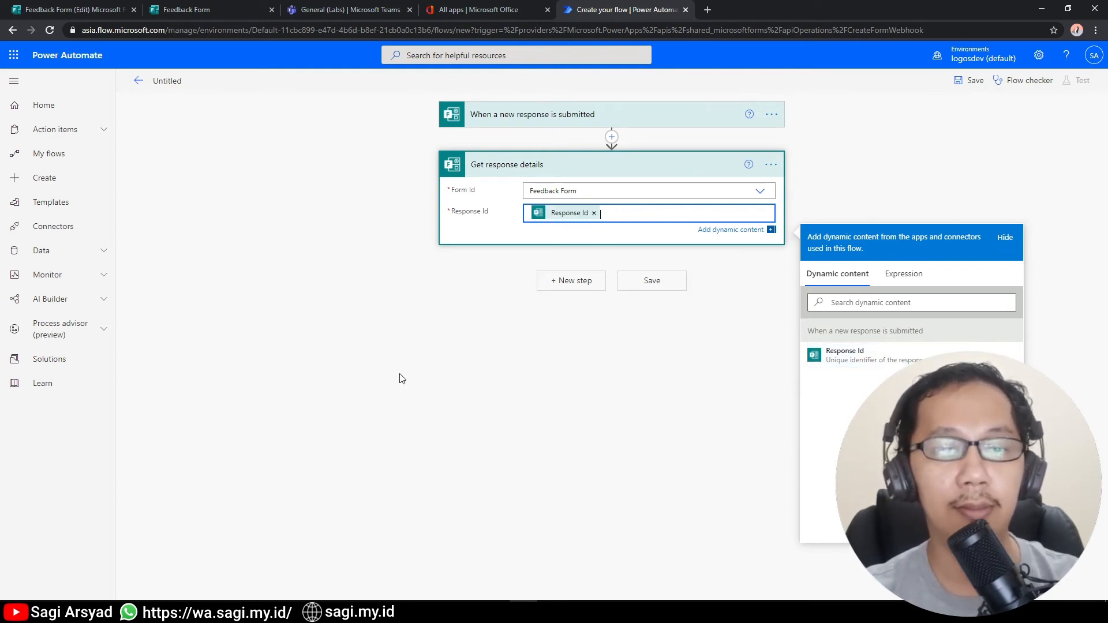
{"action": "left_click", "coordinate": [402, 379]}
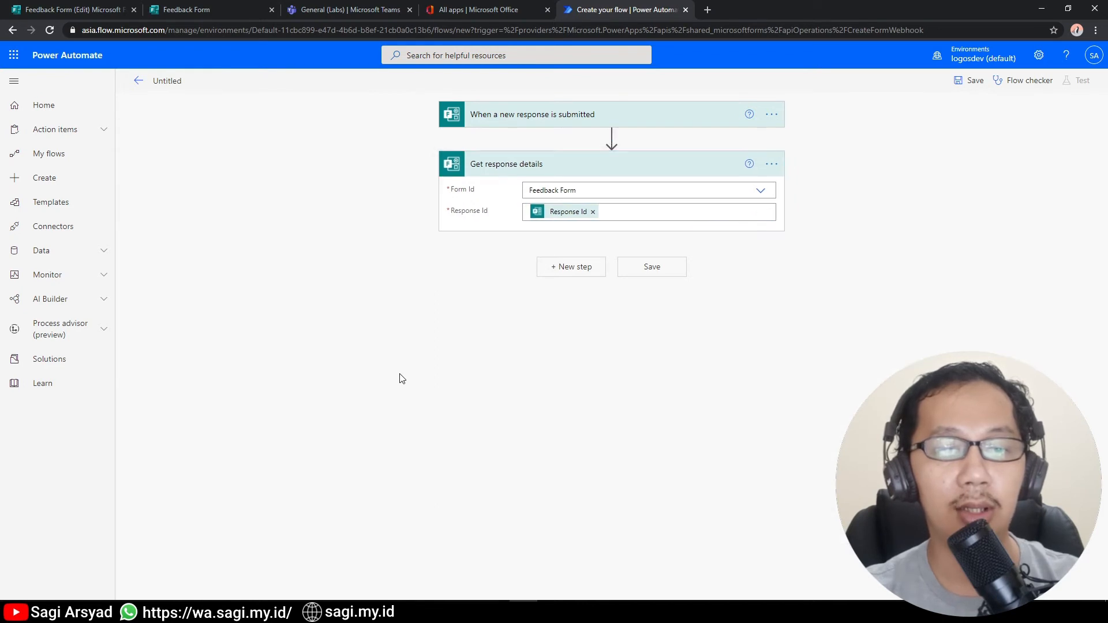
{"action": "left_click", "coordinate": [559, 269]}
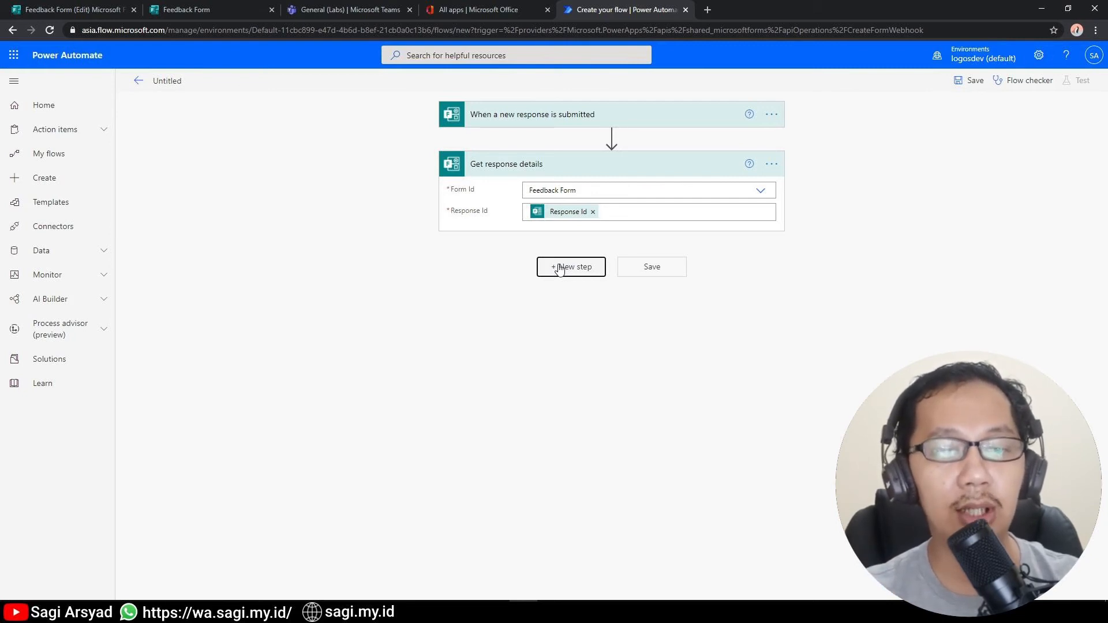
Search 'add item' and add the SharePoint Create item action after Get response details.
{"action": "left_click", "coordinate": [579, 215]}
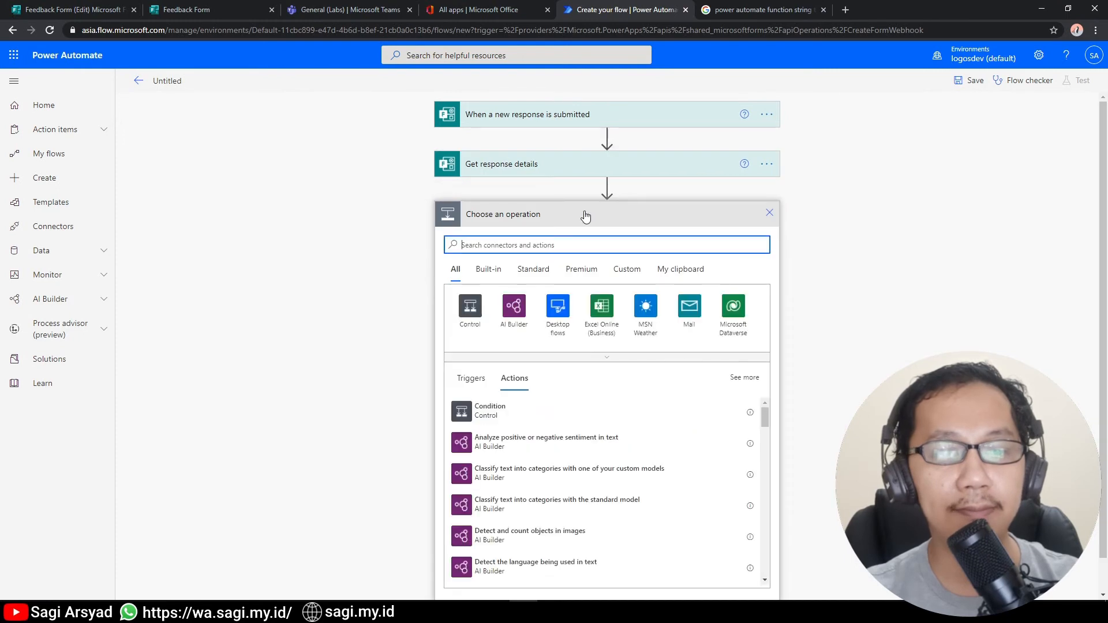
{"action": "type", "text": "add item"}
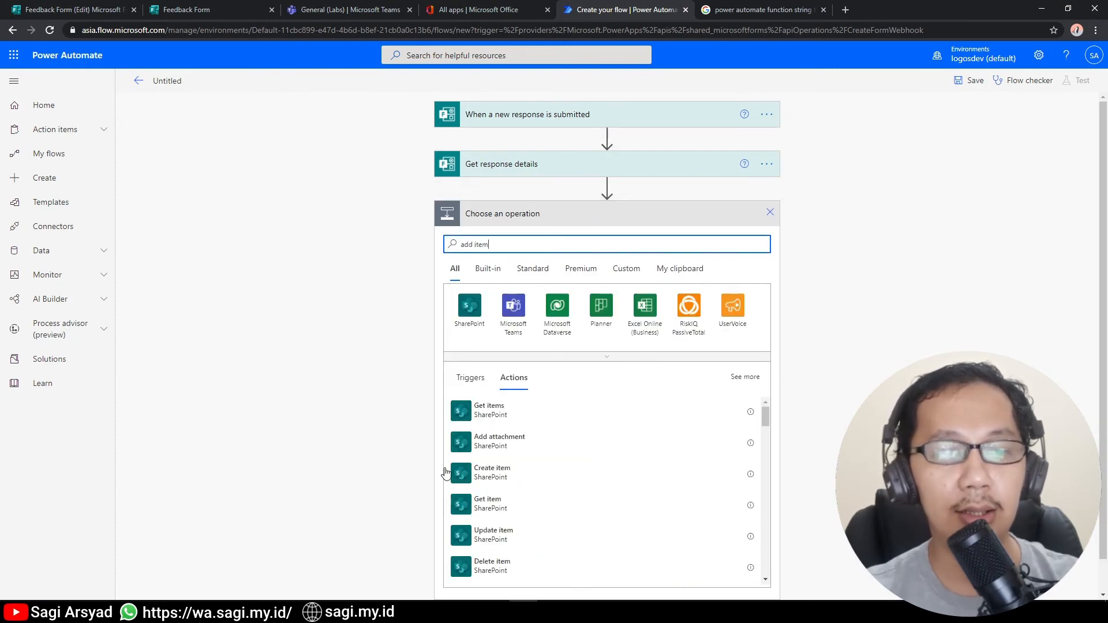
{"action": "left_click", "coordinate": [548, 477]}
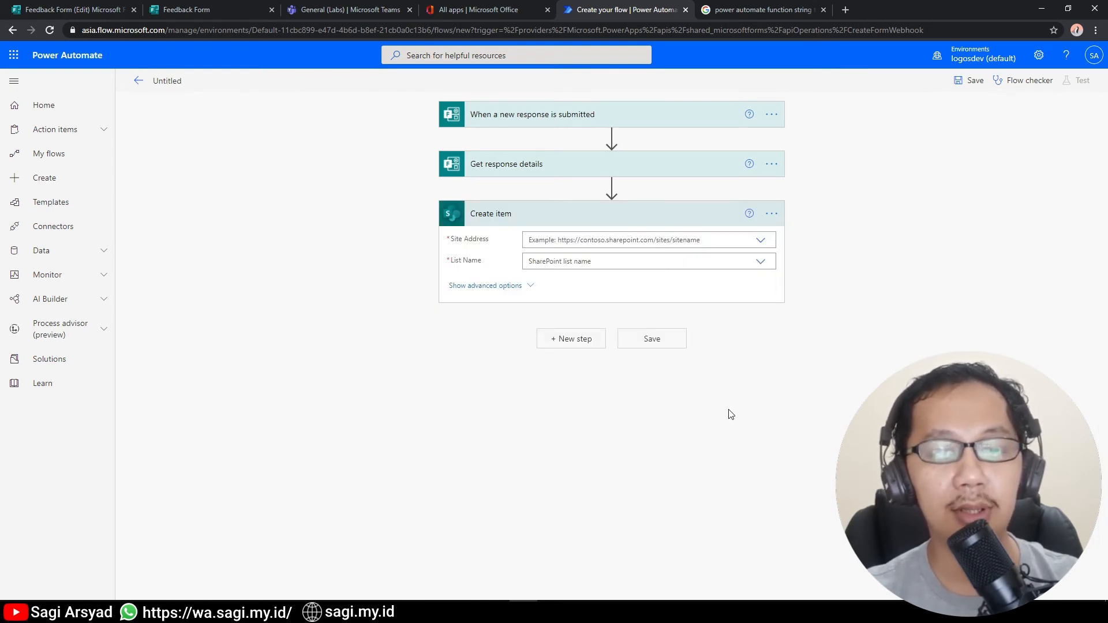
Set Create item's site address to Labs and list name to Feedback Form Result.
{"action": "left_click", "coordinate": [760, 243]}
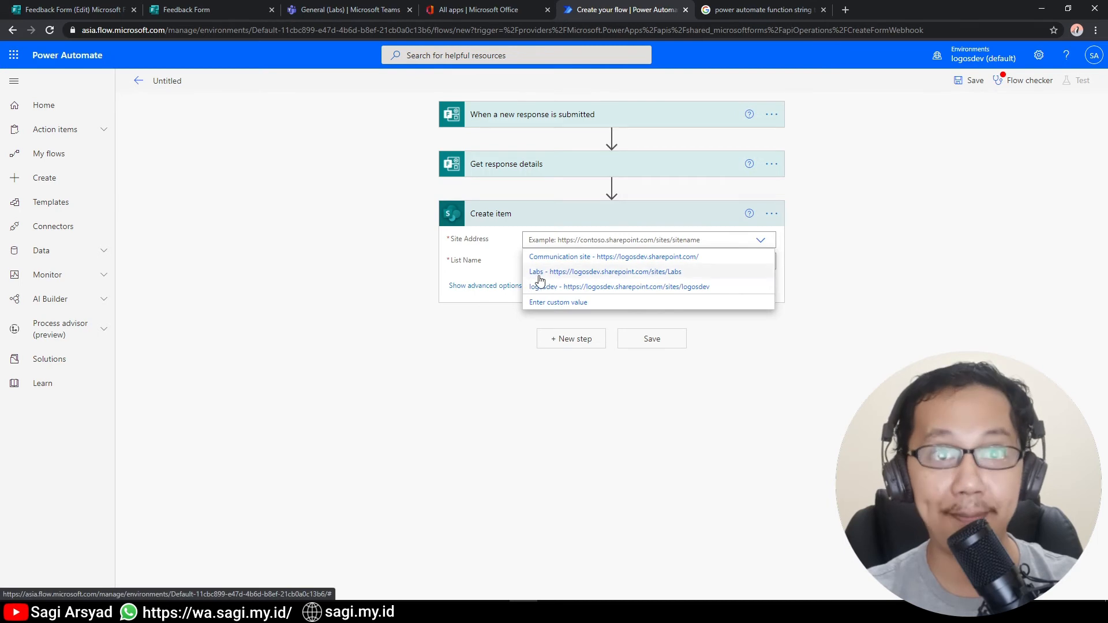
{"action": "left_click", "coordinate": [538, 274]}
{"action": "left_click", "coordinate": [761, 261]}
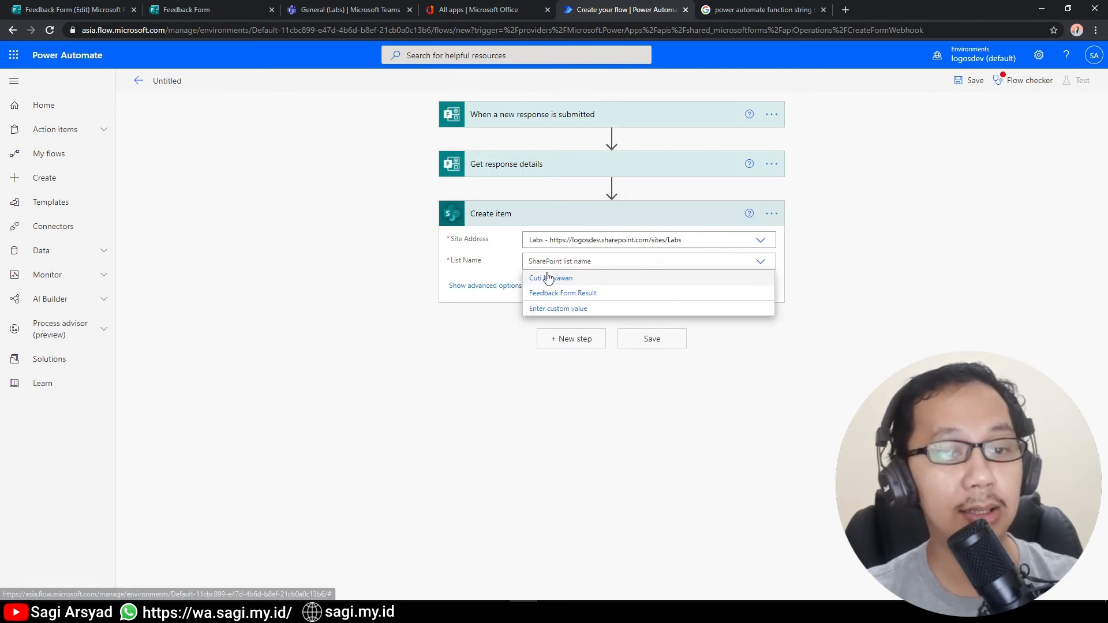
{"action": "left_click", "coordinate": [549, 294]}
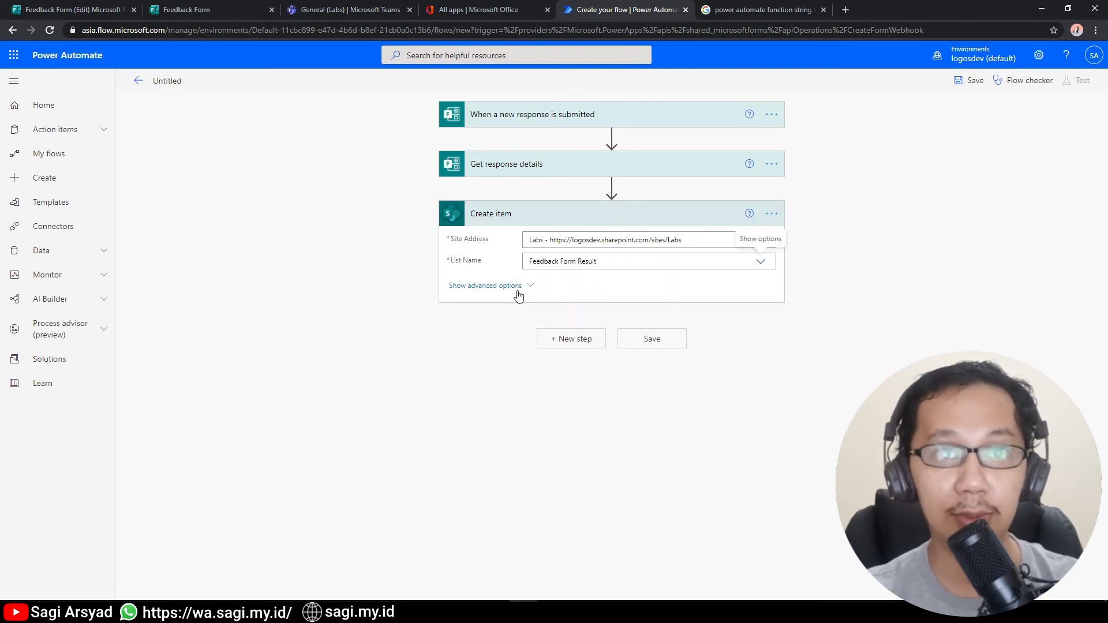
Map Nama to the Nama Anda answer and Jenis Kelamin to its form answer as a custom value.
{"action": "left_click", "coordinate": [773, 283]}
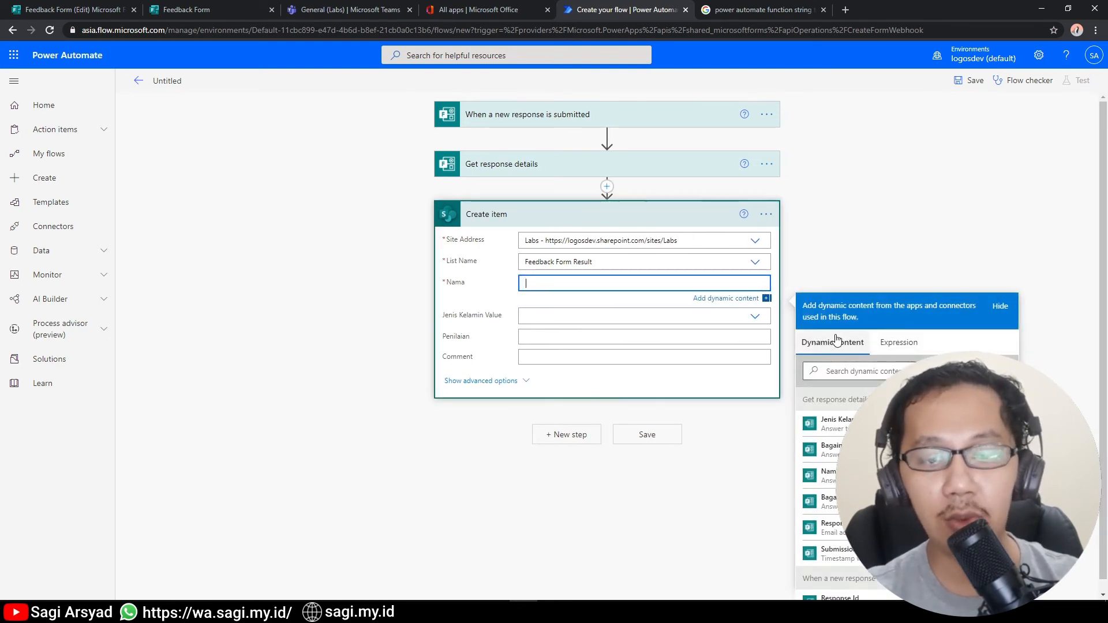
{"action": "left_click", "coordinate": [828, 475]}
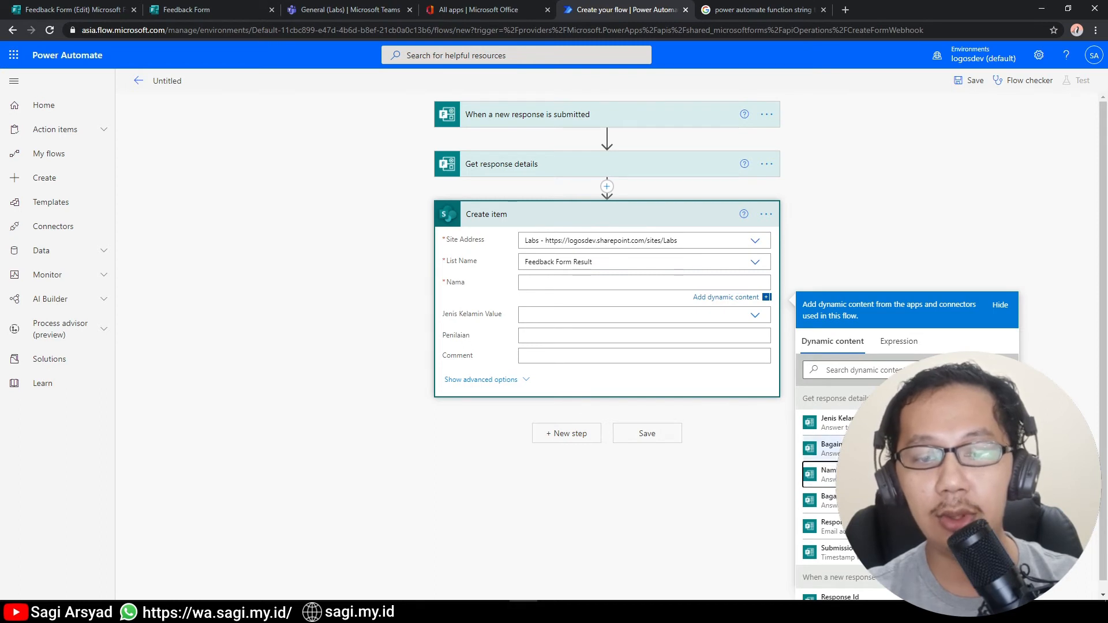
{"action": "left_click", "coordinate": [830, 476]}
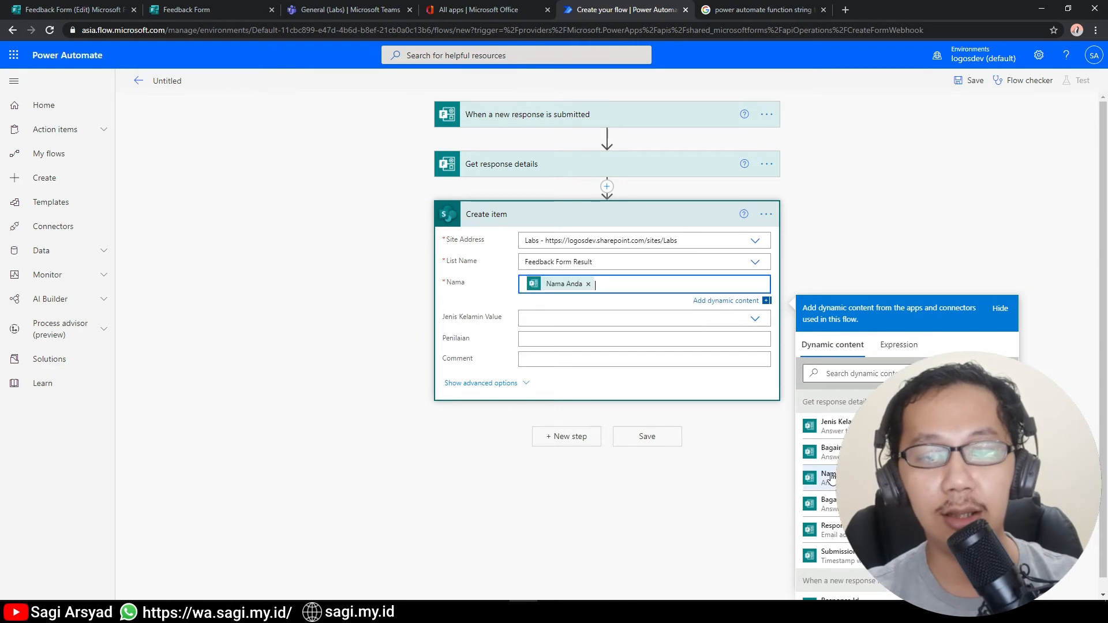
{"action": "left_click", "coordinate": [530, 317]}
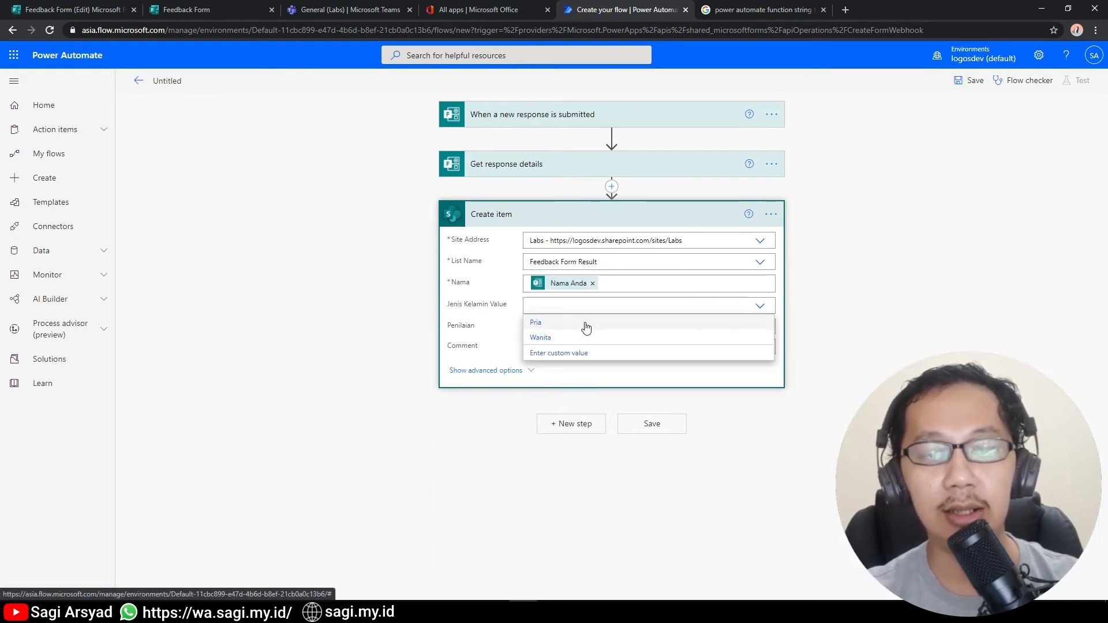
{"action": "left_click", "coordinate": [732, 350]}
{"action": "left_click", "coordinate": [825, 445]}
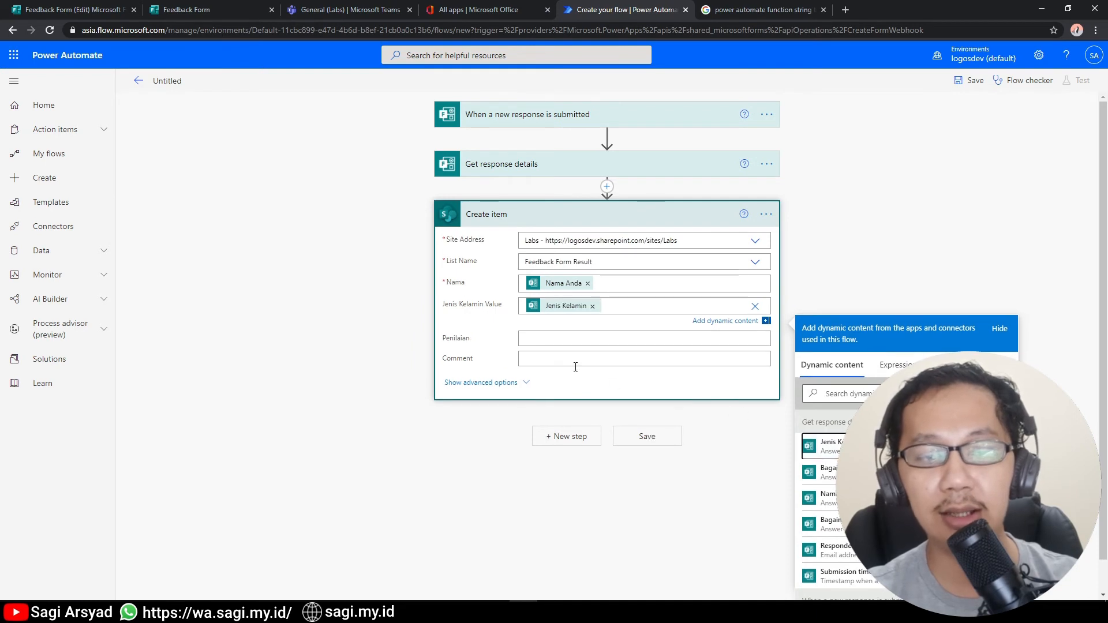
{"action": "left_click", "coordinate": [547, 332]}
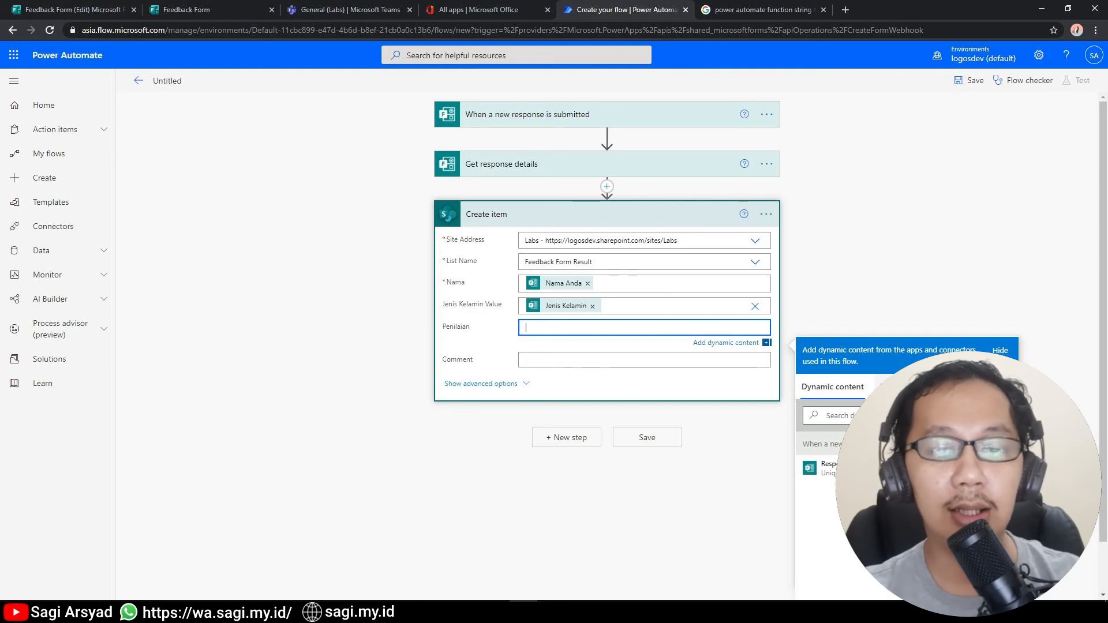
Fill Penilaian with an int() expression wrapping the rating form answer.
{"action": "left_click", "coordinate": [898, 387]}
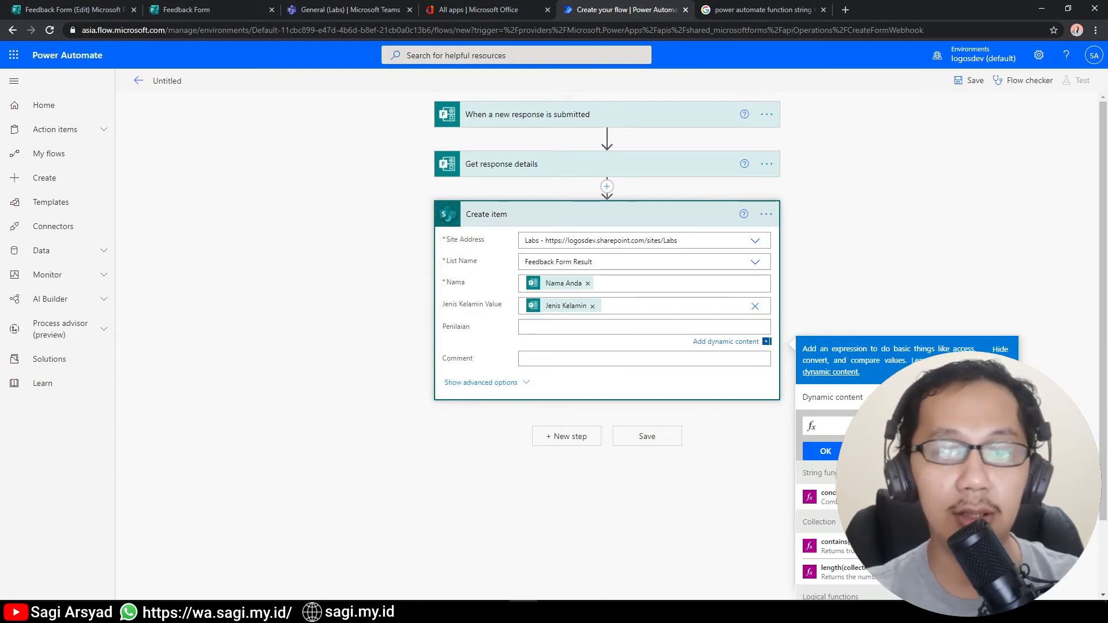
{"action": "type", "text": "int("}
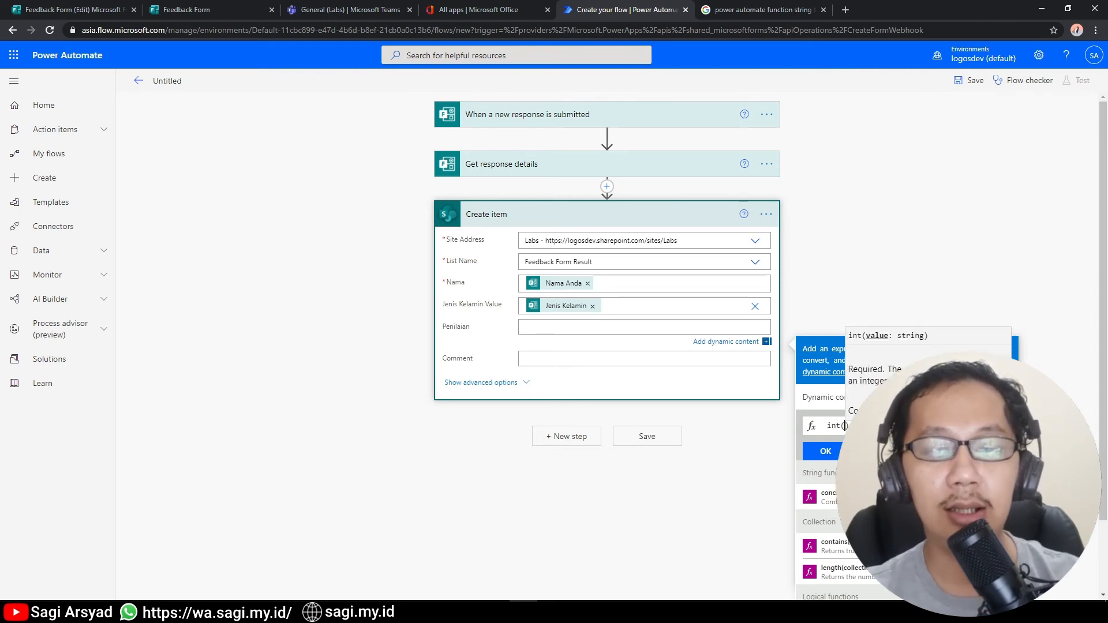
{"action": "scroll", "coordinate": [834, 514], "scroll_direction": "down", "scroll_amount": 1}
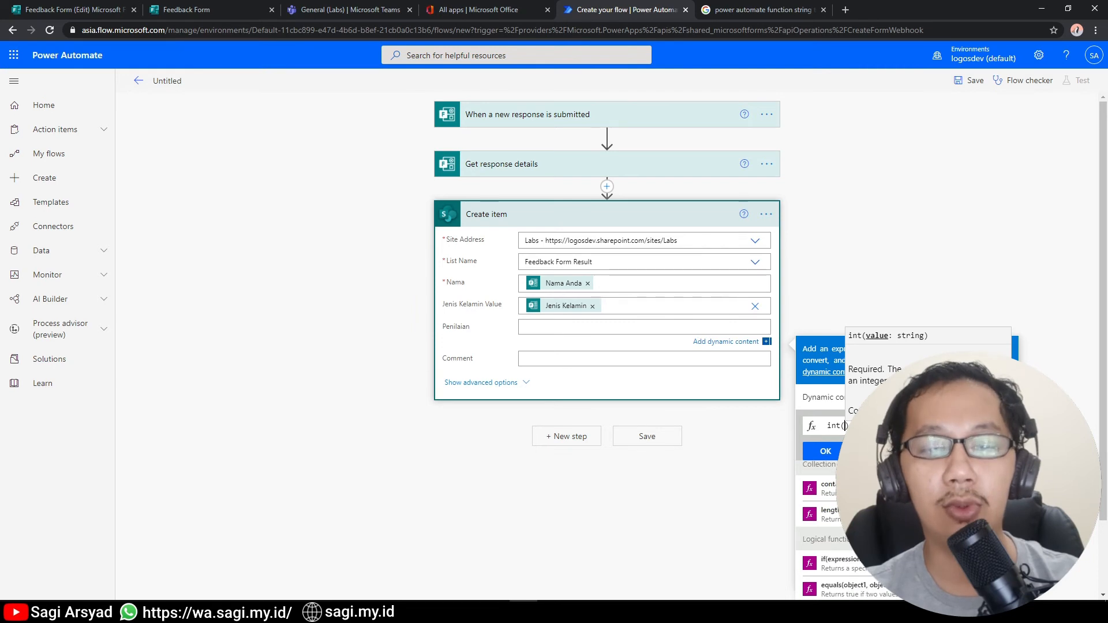
{"action": "scroll", "coordinate": [835, 514], "scroll_direction": "up", "scroll_amount": 1}
{"action": "left_click", "coordinate": [823, 400]}
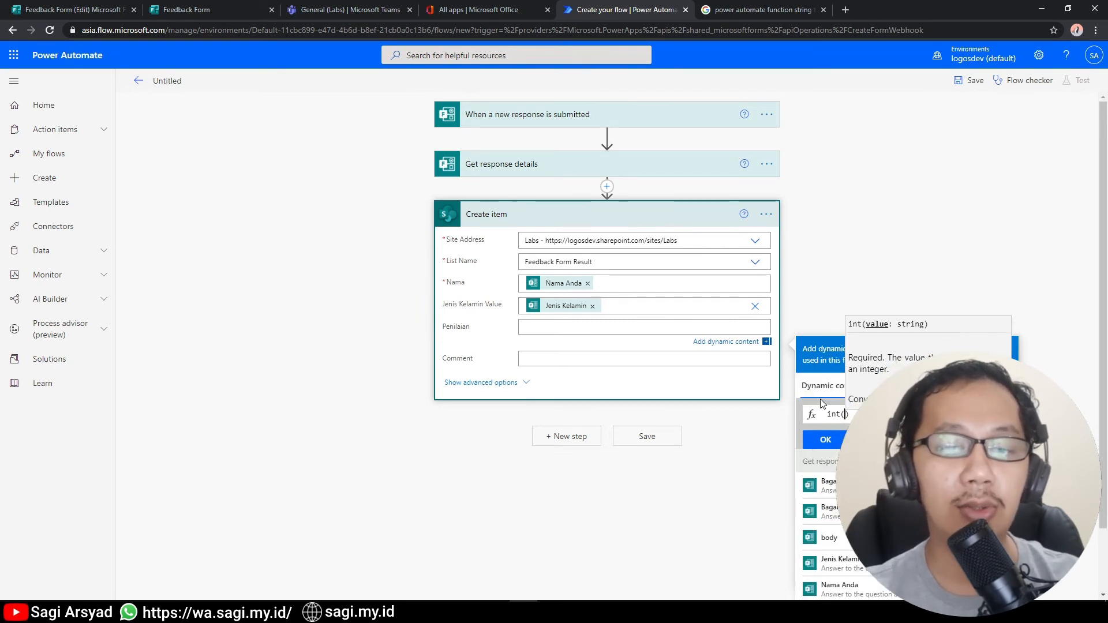
{"action": "scroll", "coordinate": [856, 571], "scroll_direction": "down", "scroll_amount": 1}
{"action": "scroll", "coordinate": [856, 571], "scroll_direction": "up", "scroll_amount": 1}
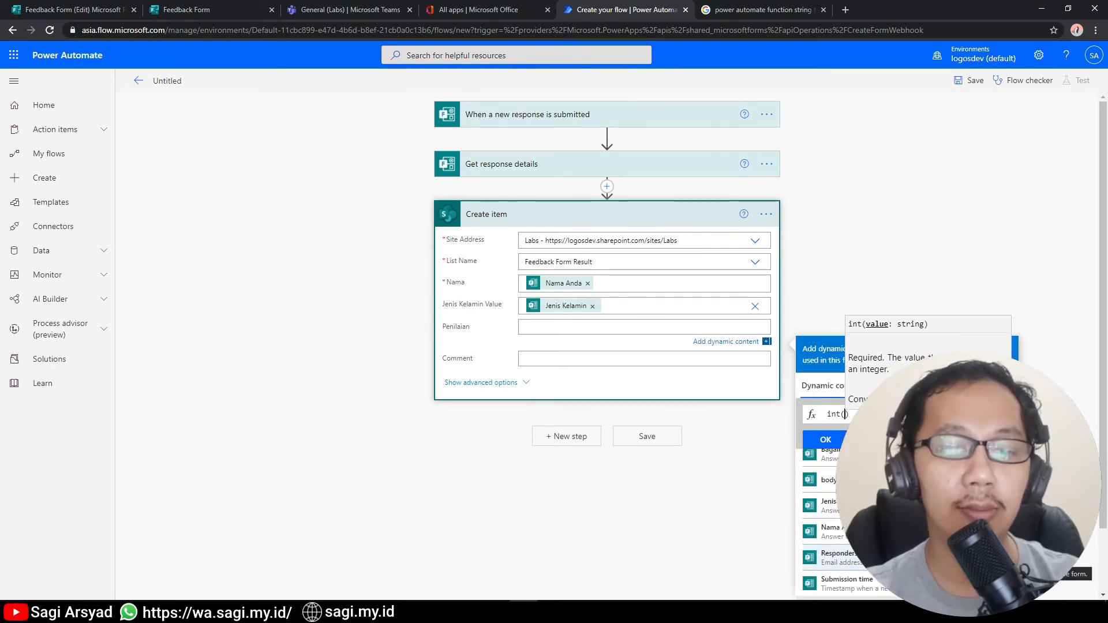
{"action": "left_click", "coordinate": [855, 511]}
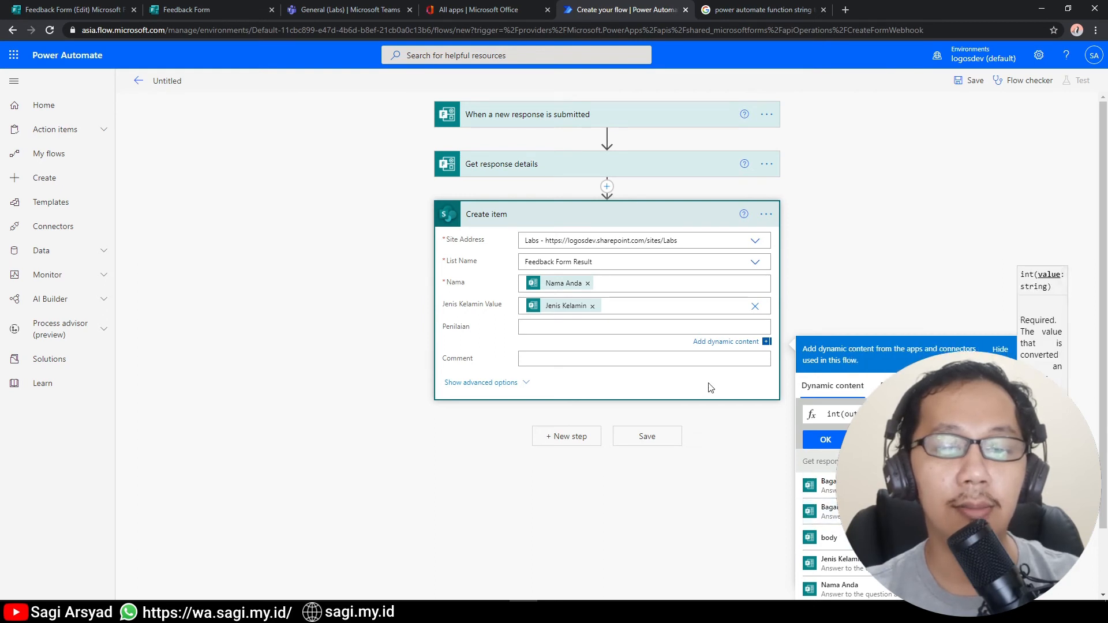
{"action": "left_click", "coordinate": [828, 440]}
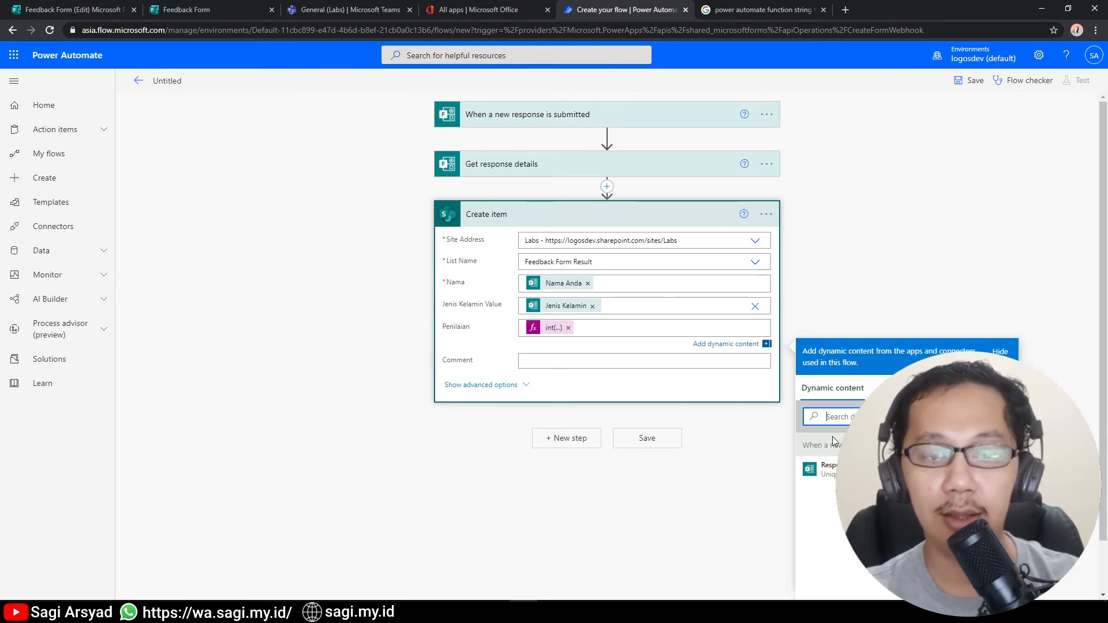
Fill the Comment field with the feedback form answer.
{"action": "left_click", "coordinate": [580, 362]}
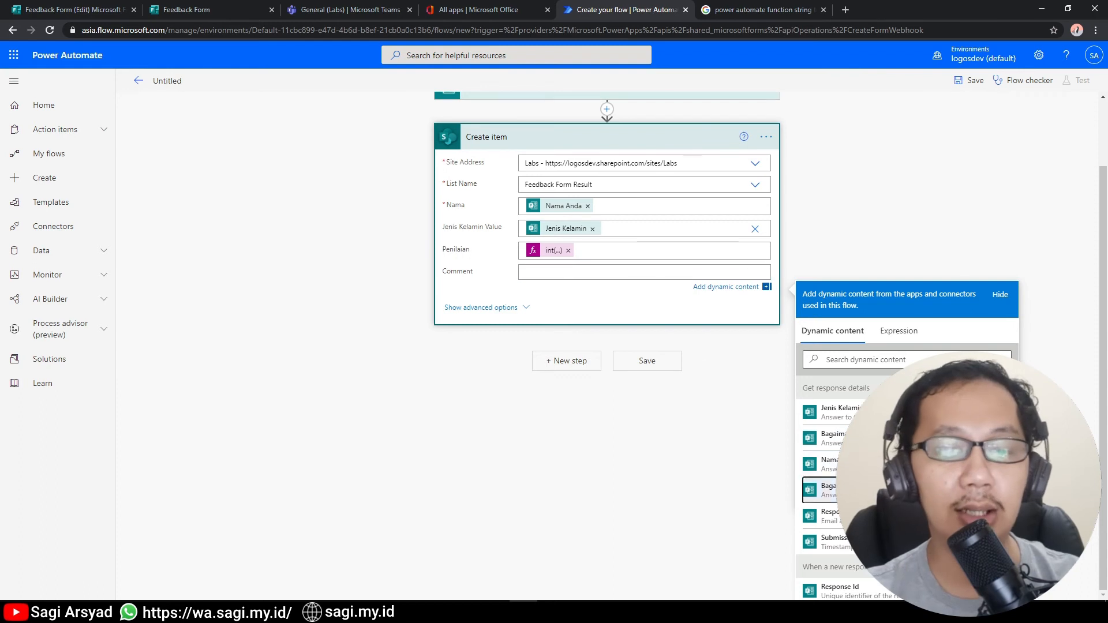
{"action": "left_click", "coordinate": [831, 489]}
{"action": "left_click", "coordinate": [638, 409]}
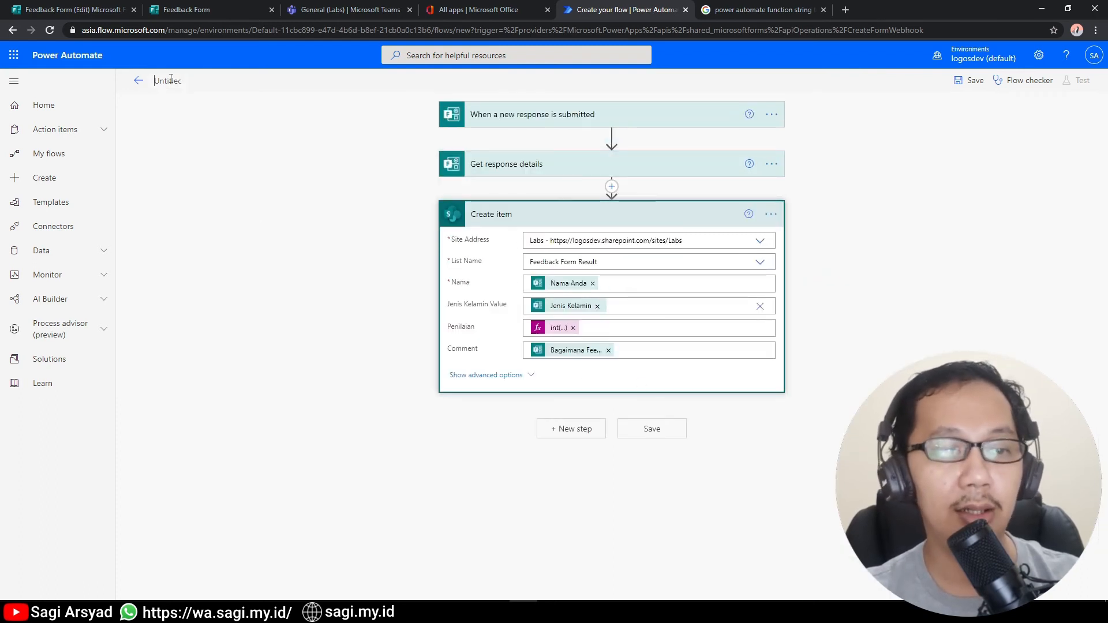
Rename the flow to 'Submit Feedbackform ke List' and save it.
{"action": "key", "text": "ctrl+a"}
{"action": "type", "text": "Sub"}
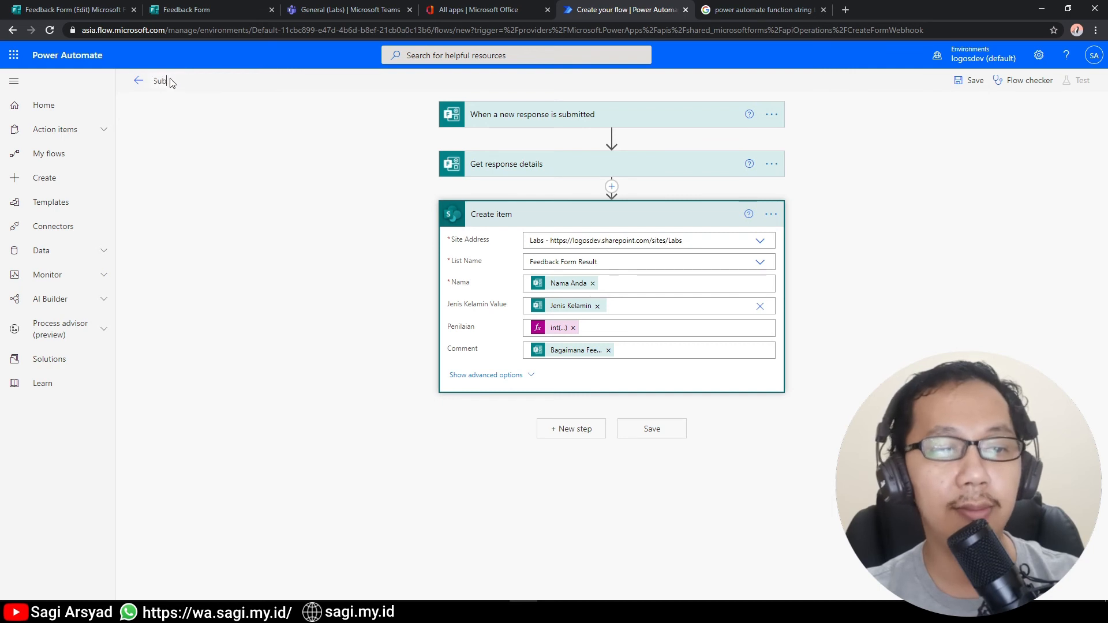
{"action": "type", "text": "mit Feedba"}
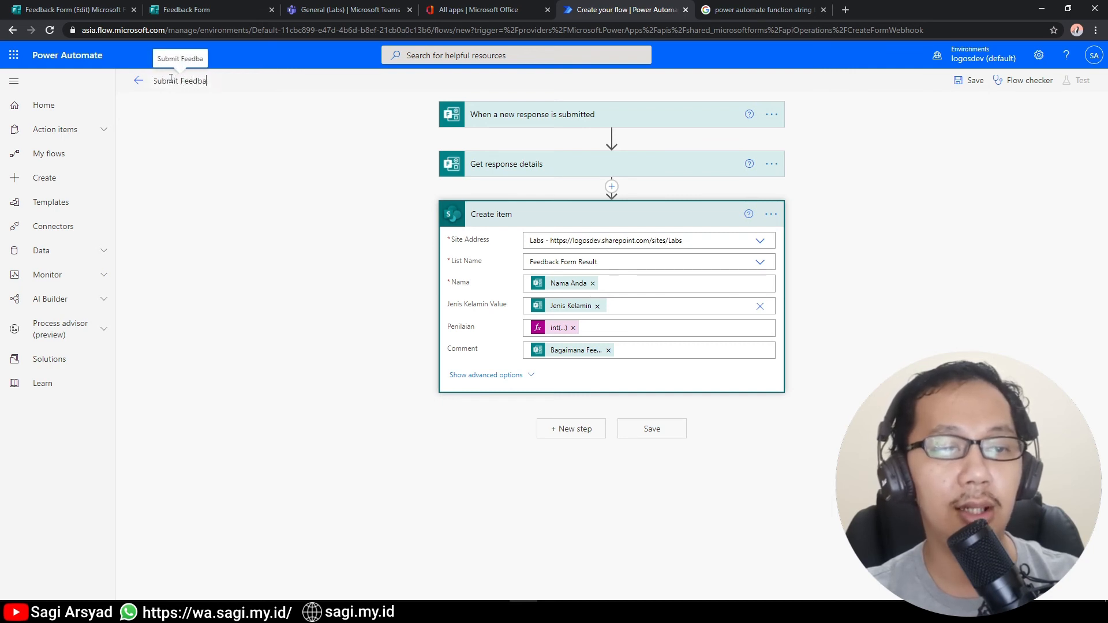
{"action": "type", "text": "ckform ke S"}
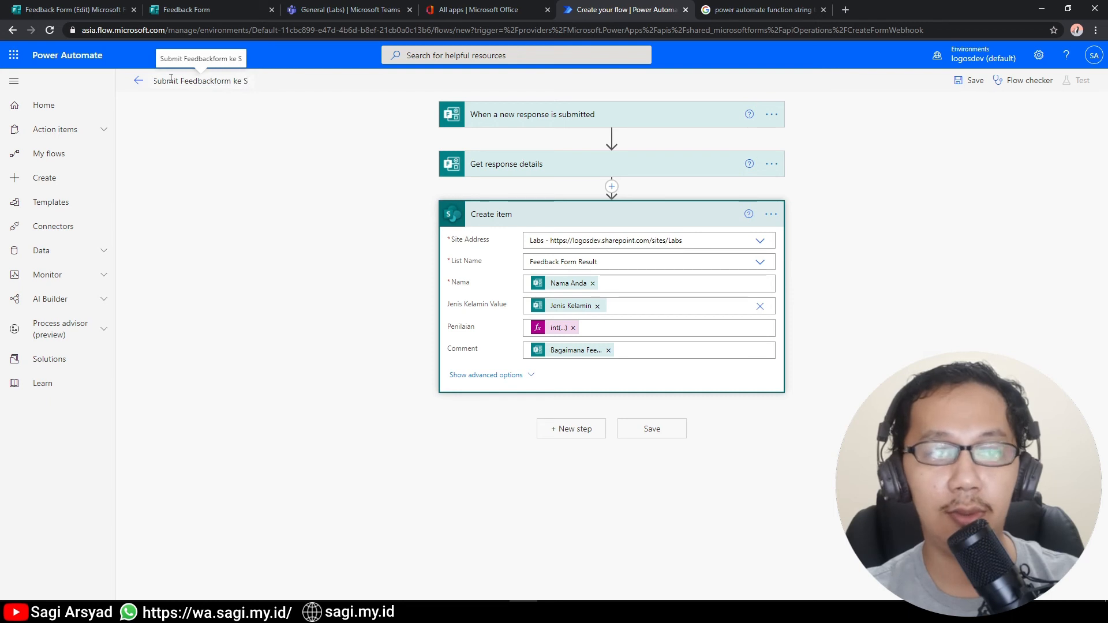
{"action": "key", "text": "BackSpace"}
{"action": "type", "text": "List"}
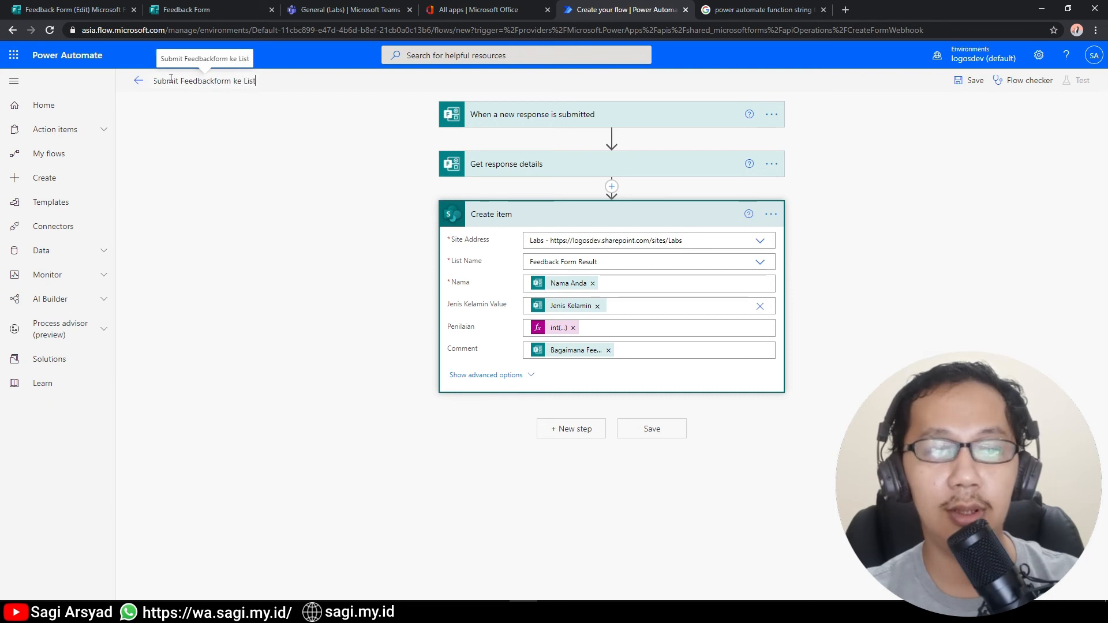
{"action": "left_click", "coordinate": [174, 209]}
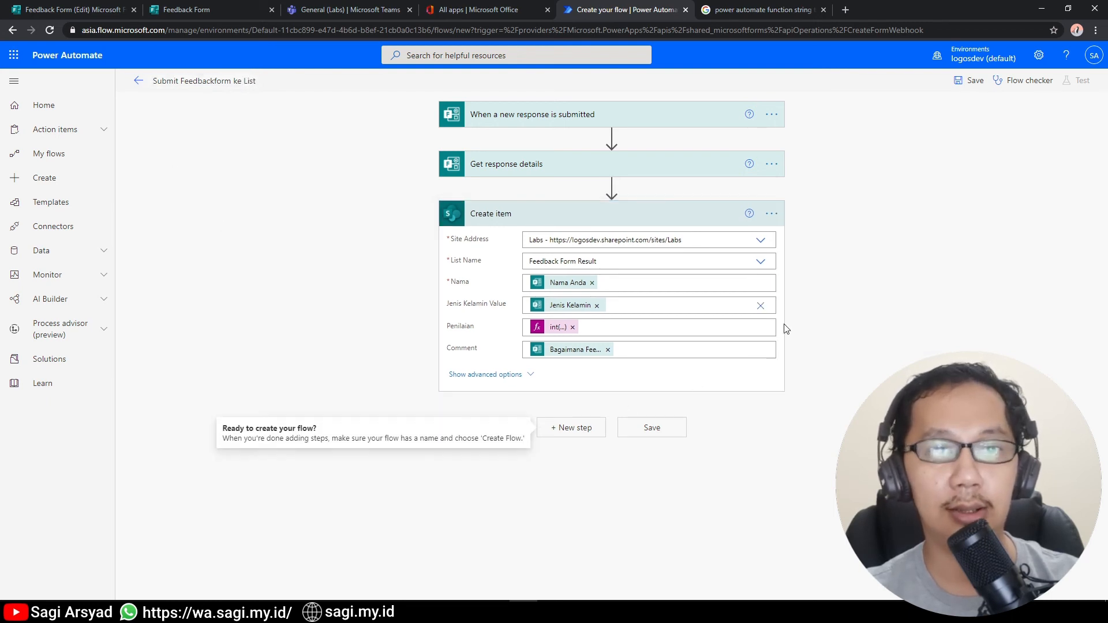
{"action": "left_click", "coordinate": [651, 427]}
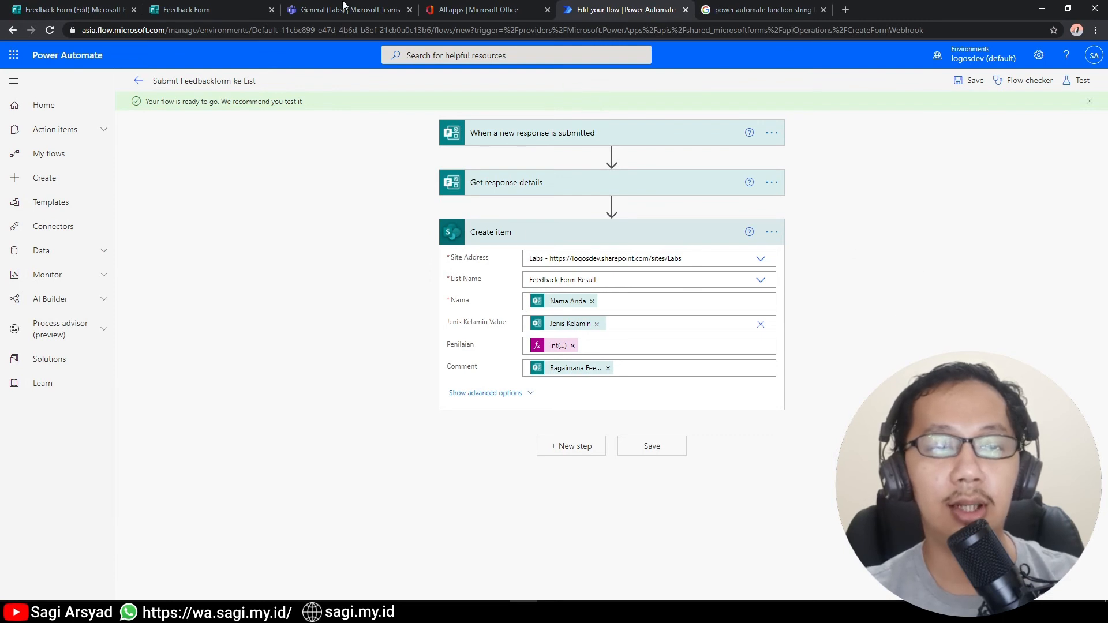
In the Feedback Form, choose Wanita and enter the respondent's name.
{"action": "left_click", "coordinate": [189, 7]}
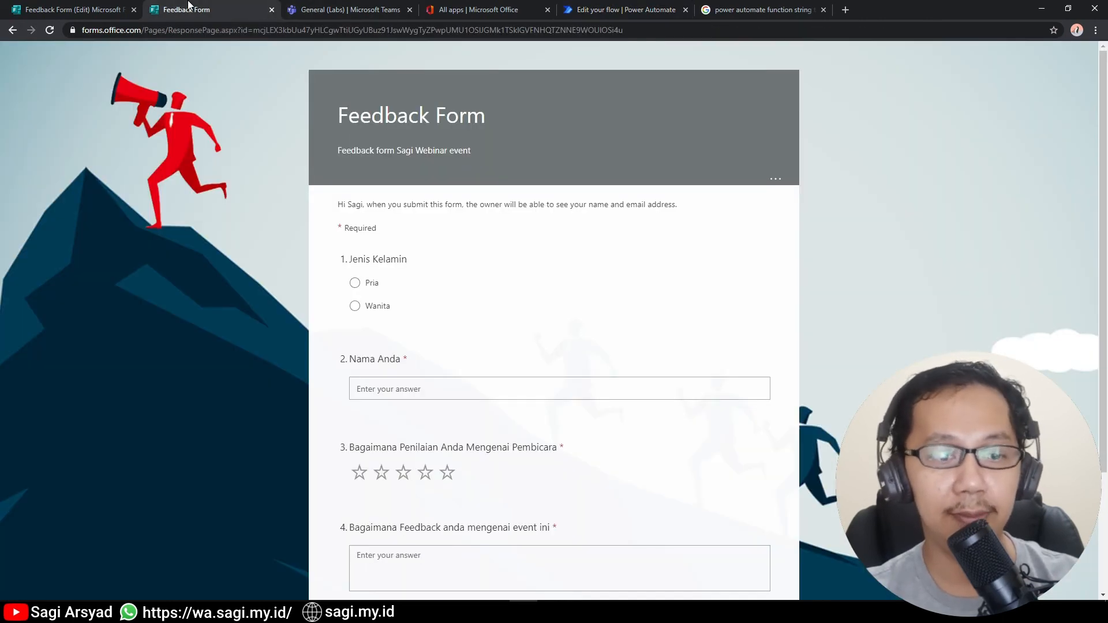
{"action": "left_click", "coordinate": [552, 612]}
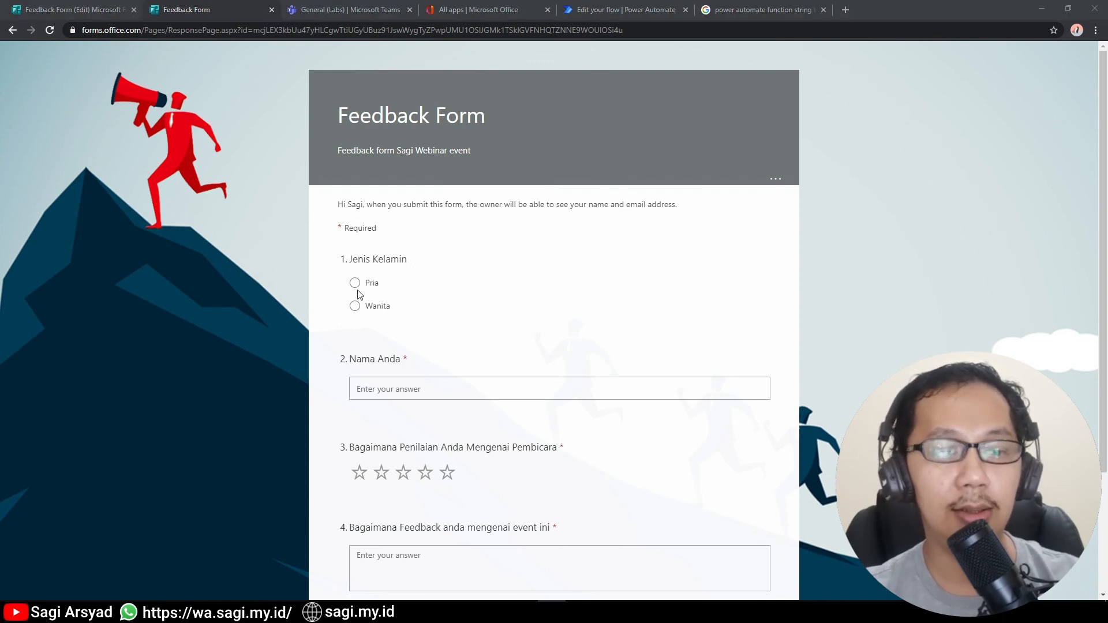
{"action": "left_click", "coordinate": [356, 307]}
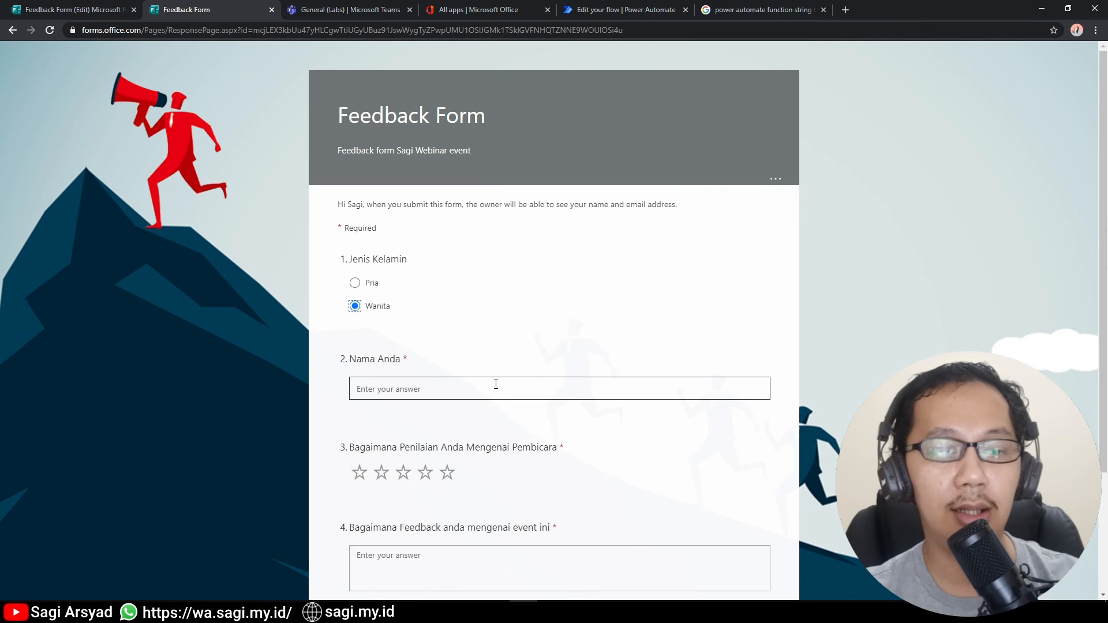
{"action": "left_click", "coordinate": [561, 386]}
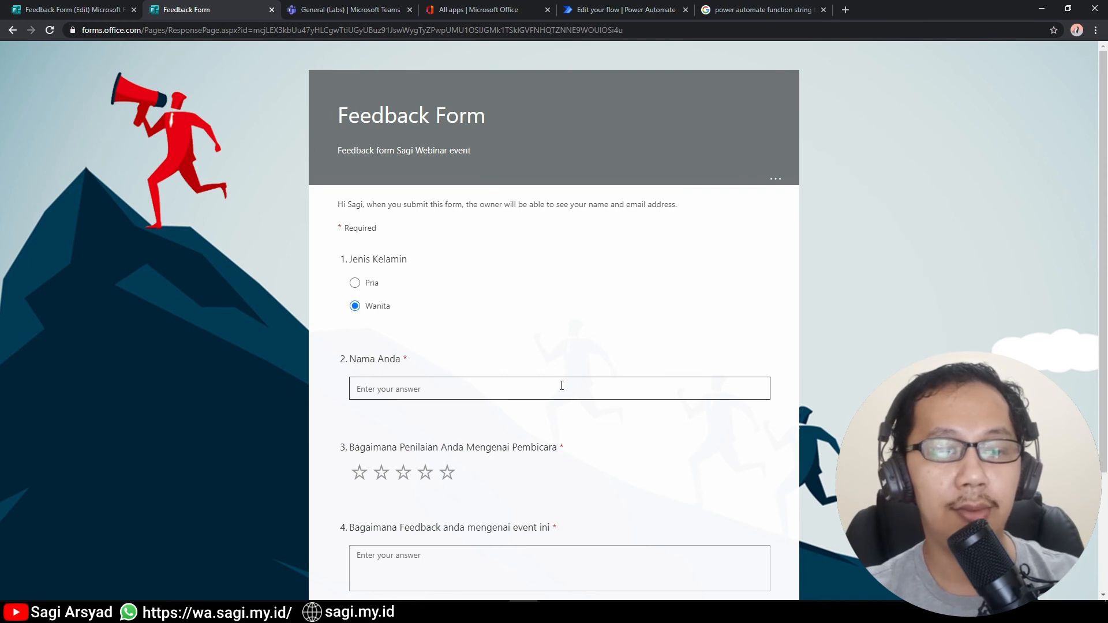
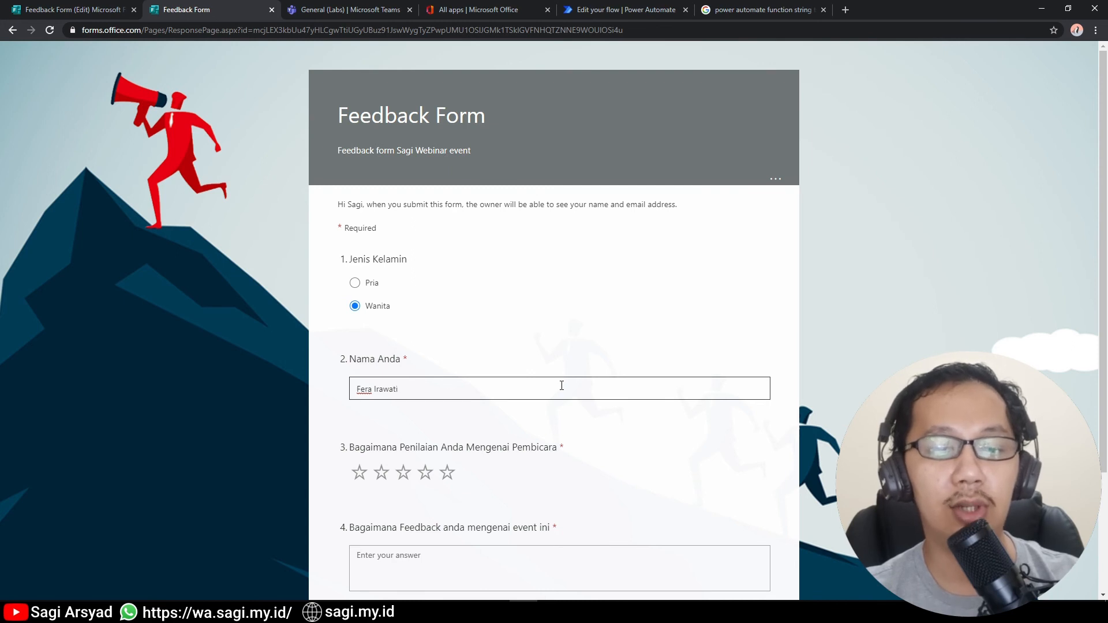
Give five stars, comment 'pembicaranya semangat sekali, saya mau dikontak', and submit the response.
{"action": "left_click", "coordinate": [445, 473]}
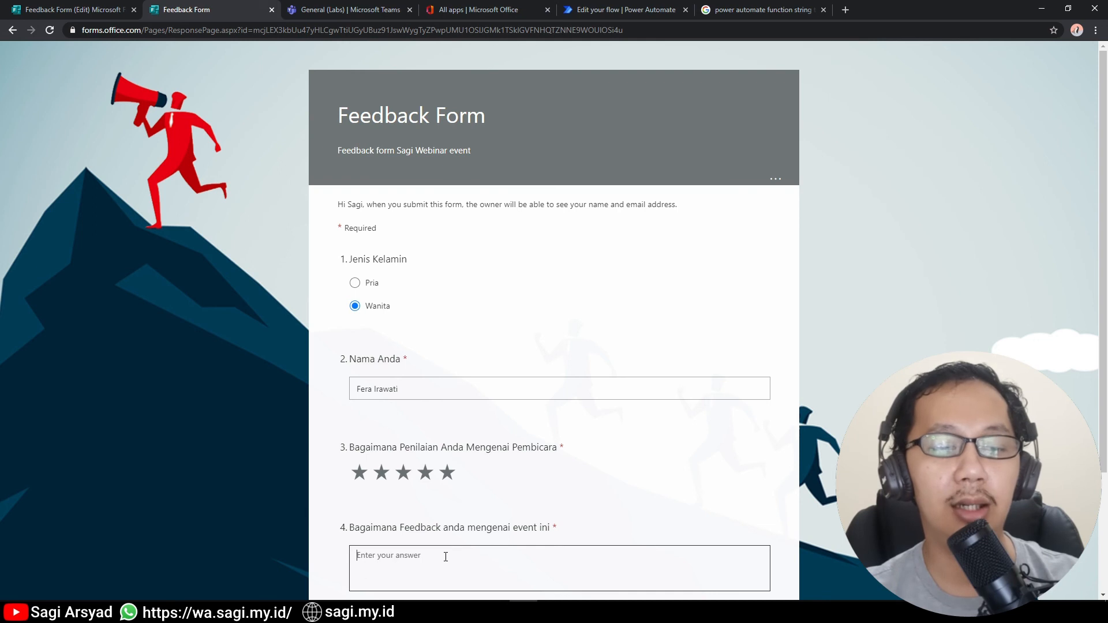
{"action": "type", "text": "pembicaranya "}
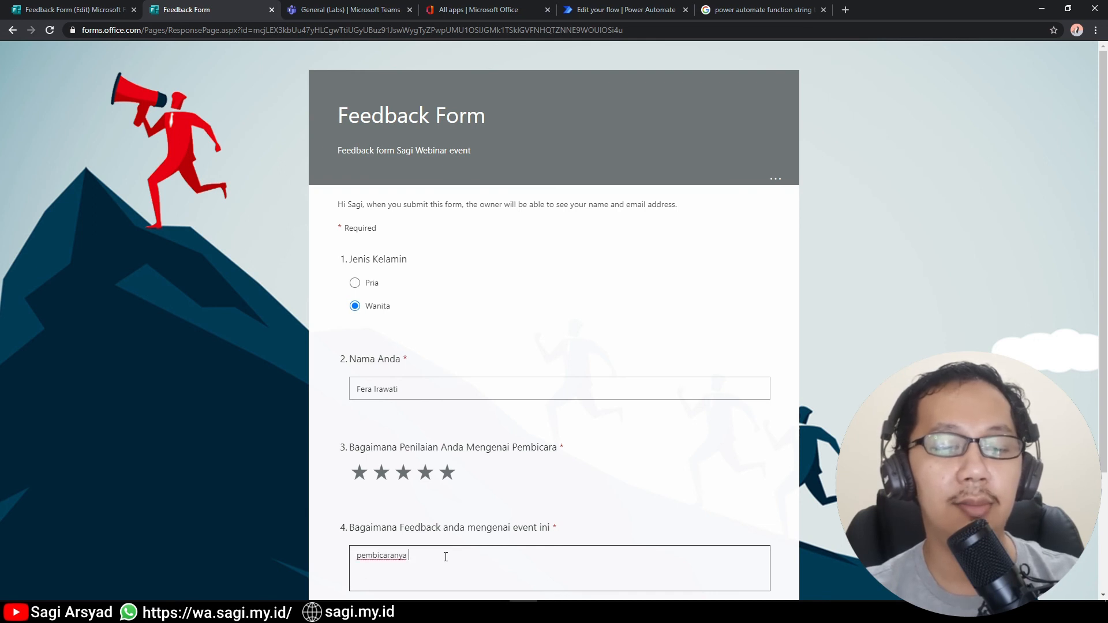
{"action": "type", "text": "semangat"}
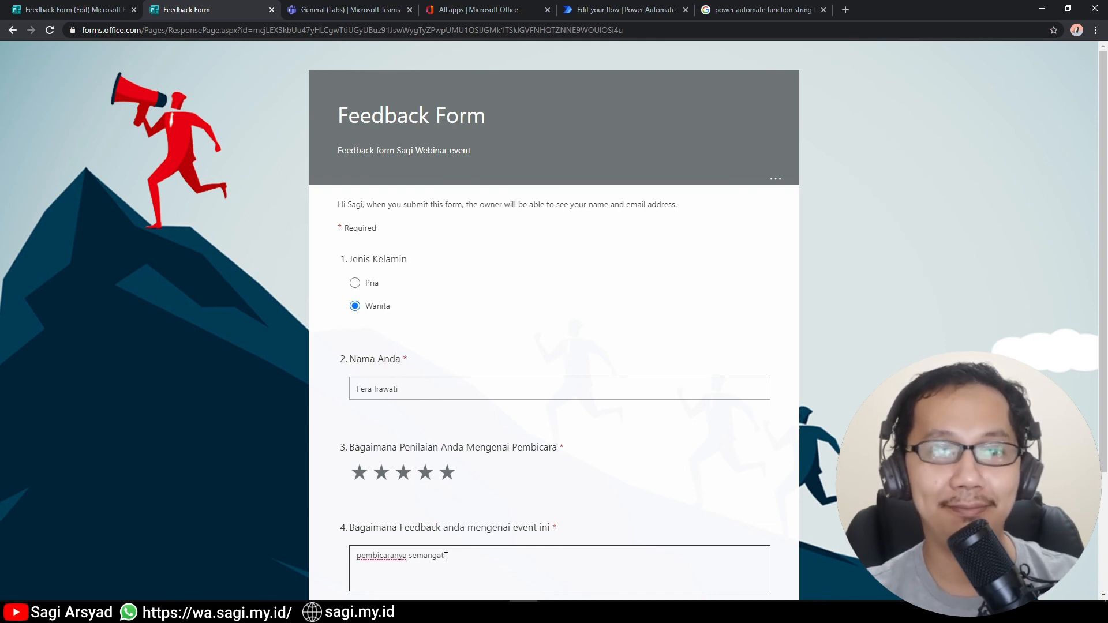
{"action": "type", "text": " sekali, saya mau "}
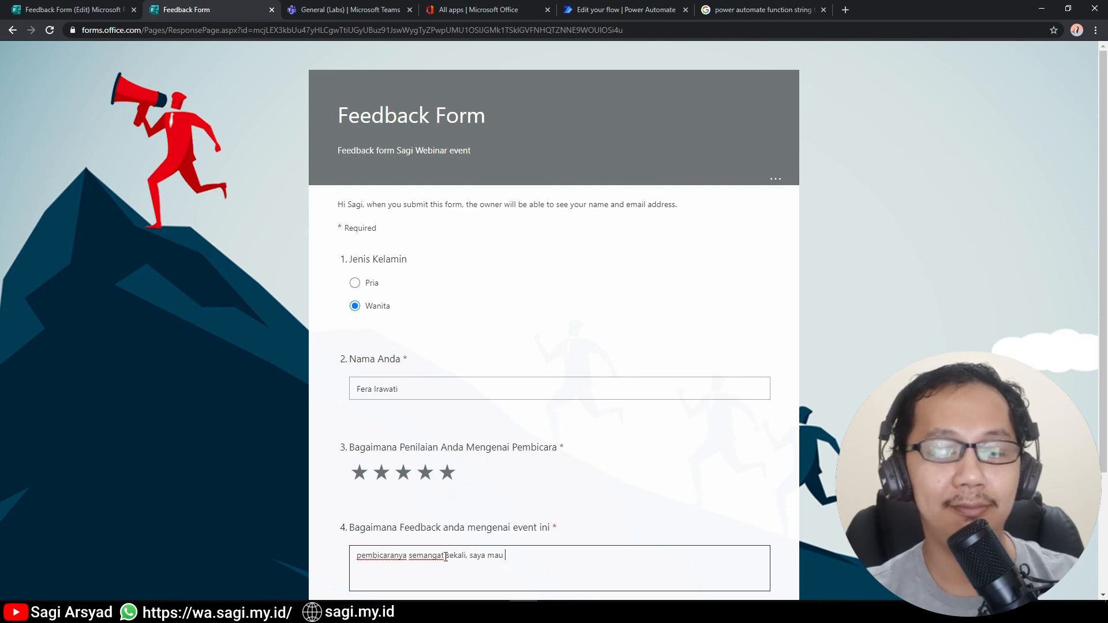
{"action": "type", "text": "dikontak"}
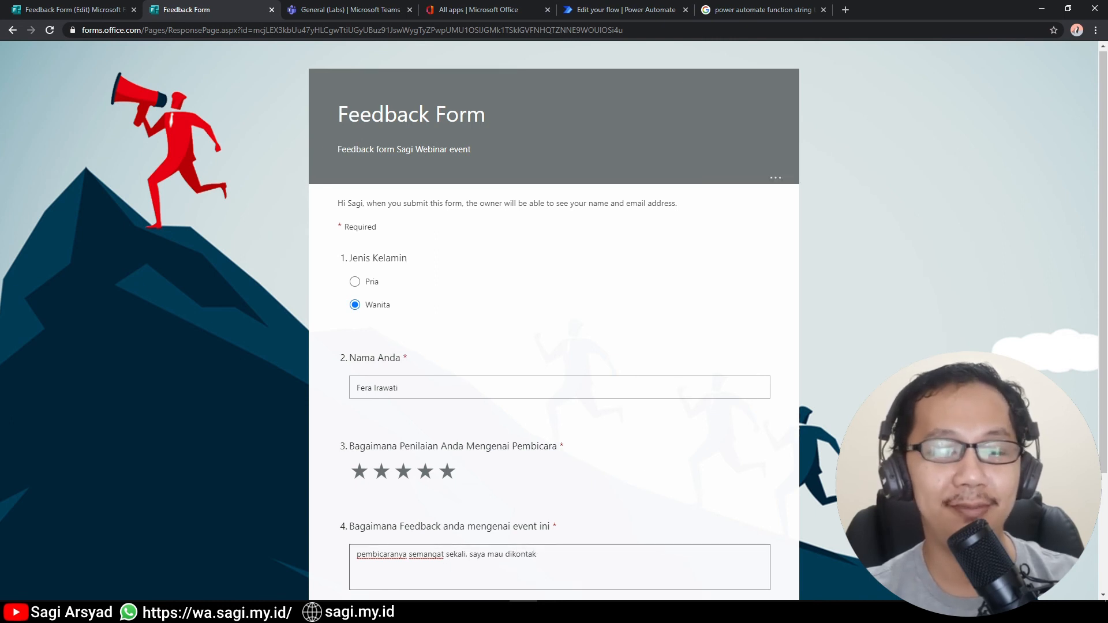
{"action": "scroll", "coordinate": [473, 508], "scroll_direction": "down", "scroll_amount": 3}
{"action": "left_click", "coordinate": [427, 479]}
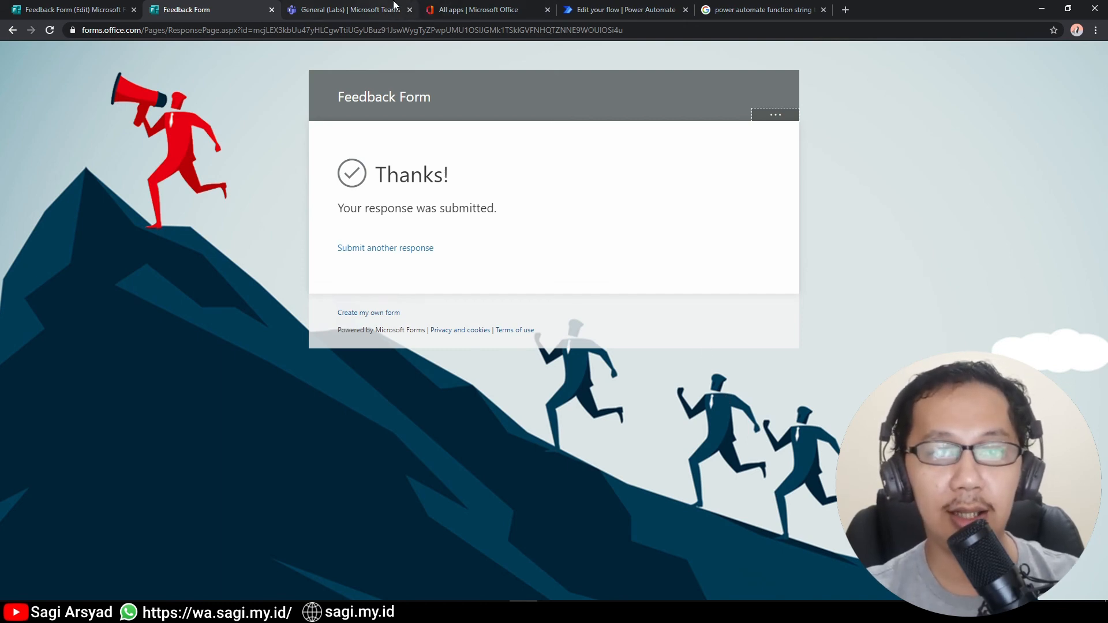
{"action": "left_click", "coordinate": [612, 10]}
Inspect the latest run's trigger, response details and Create item steps, then view the list in Teams.
{"action": "left_click", "coordinate": [137, 82]}
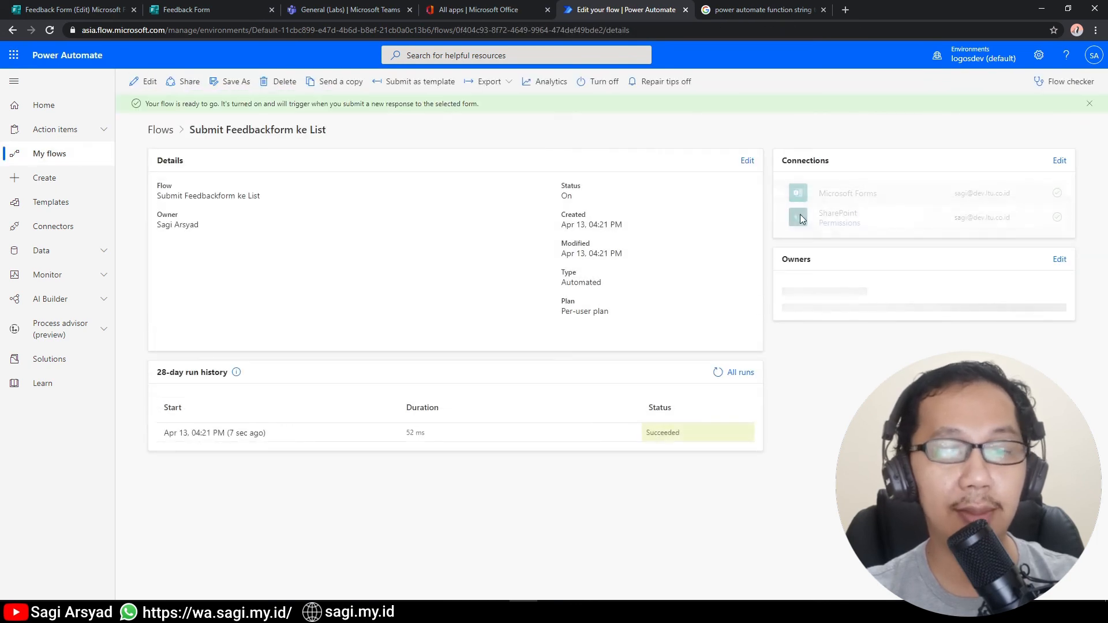
{"action": "left_click", "coordinate": [246, 437]}
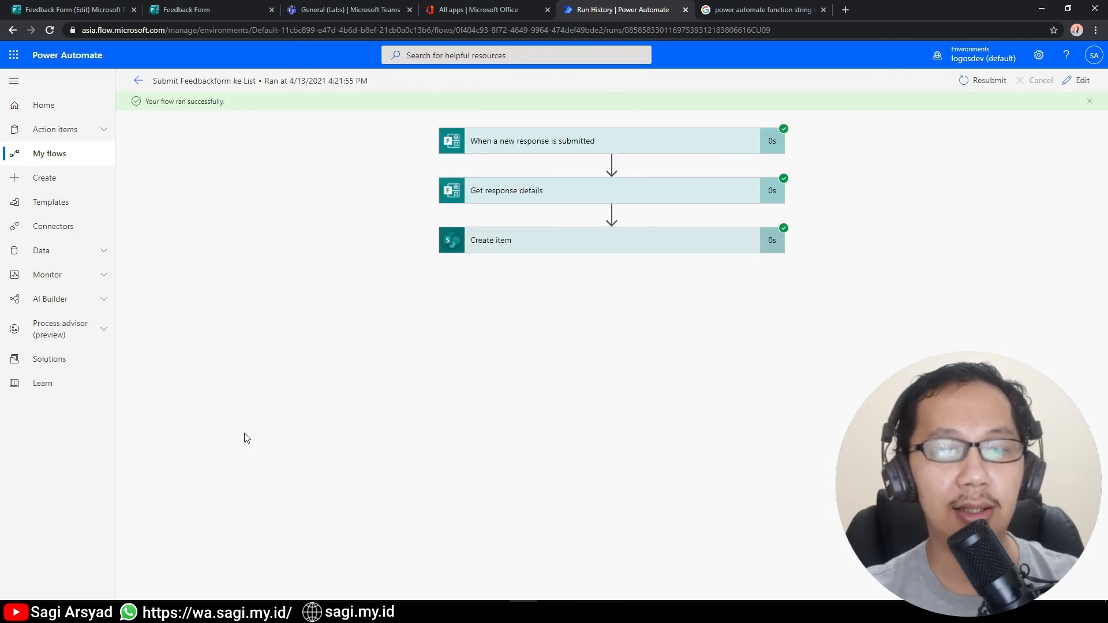
{"action": "left_click", "coordinate": [529, 150]}
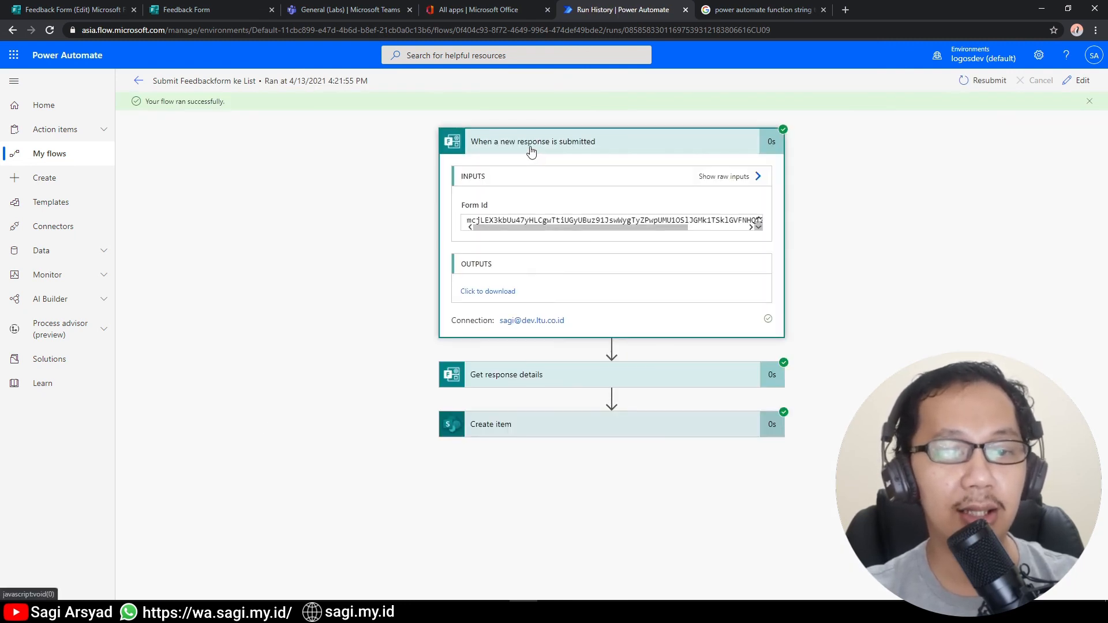
{"action": "left_click", "coordinate": [532, 385]}
{"action": "scroll", "coordinate": [532, 384], "scroll_direction": "down", "scroll_amount": 5}
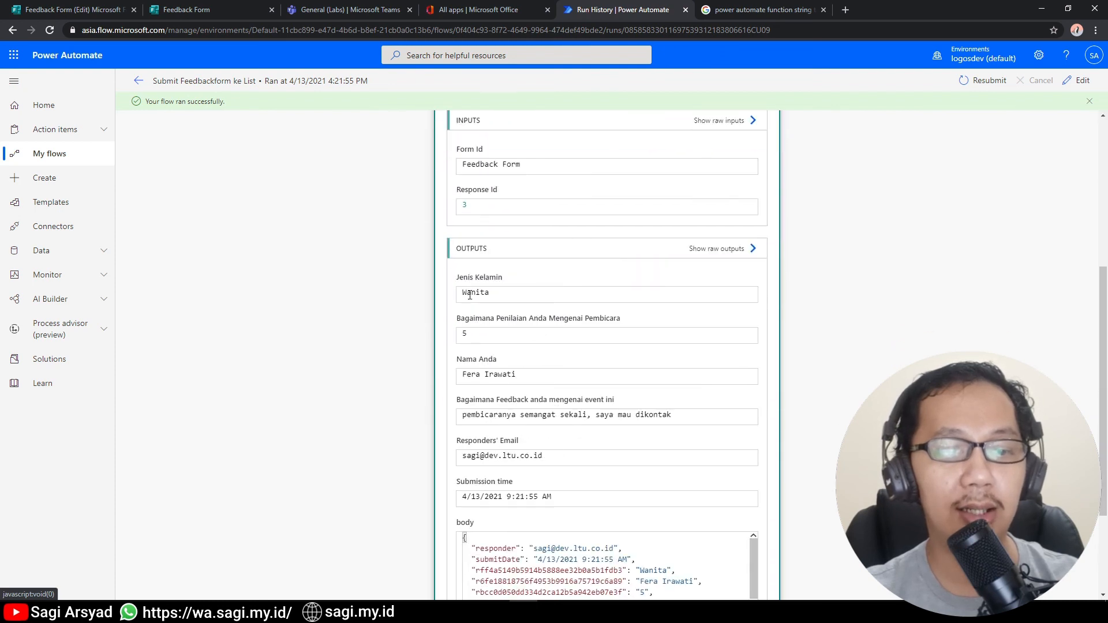
{"action": "scroll", "coordinate": [475, 496], "scroll_direction": "down", "scroll_amount": 3}
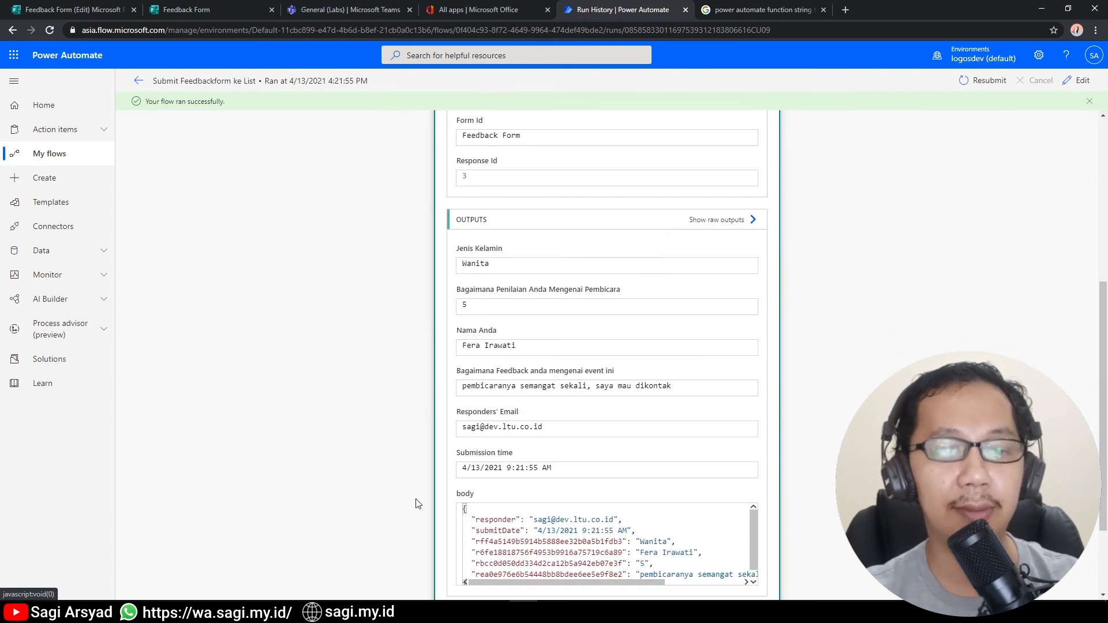
{"action": "scroll", "coordinate": [570, 411], "scroll_direction": "down", "scroll_amount": 1}
{"action": "left_click", "coordinate": [540, 552]}
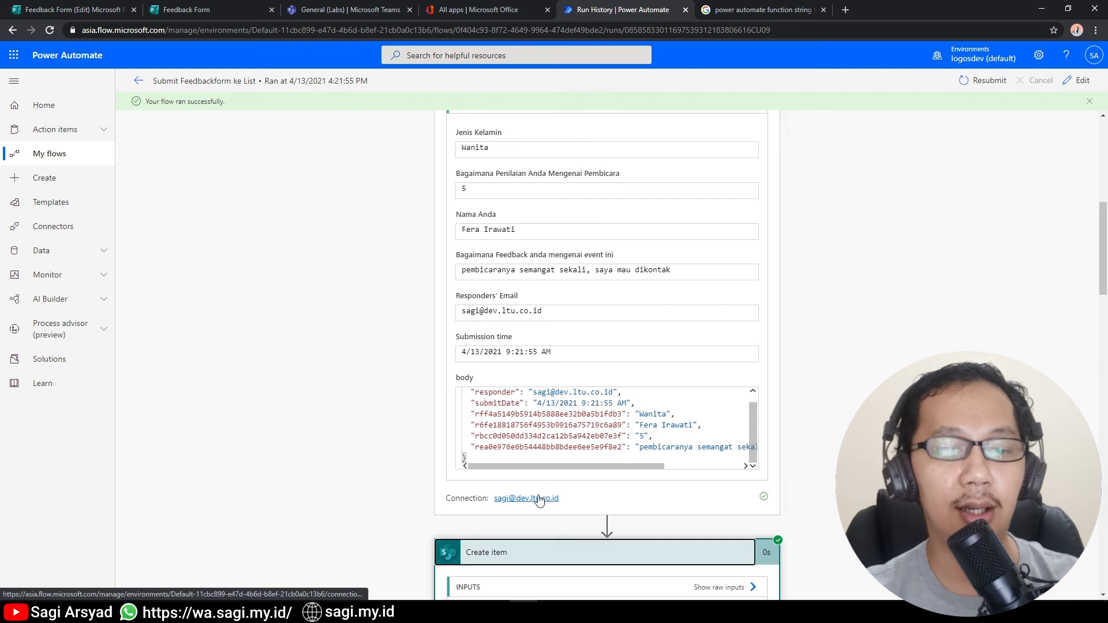
{"action": "scroll", "coordinate": [768, 497], "scroll_direction": "down", "scroll_amount": 6}
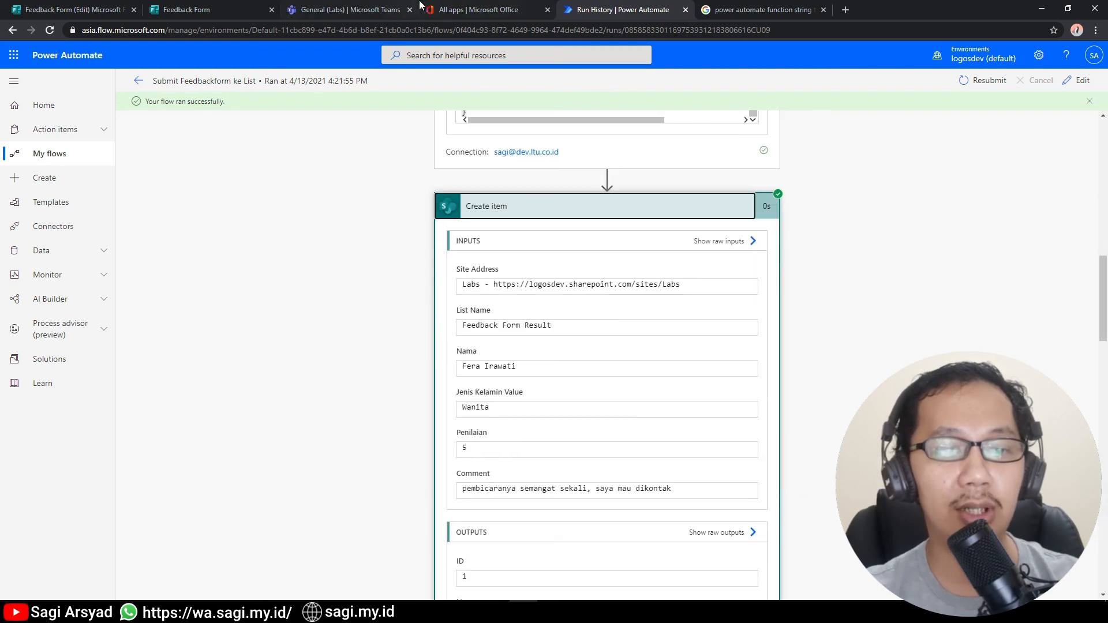
{"action": "left_click", "coordinate": [368, 8]}
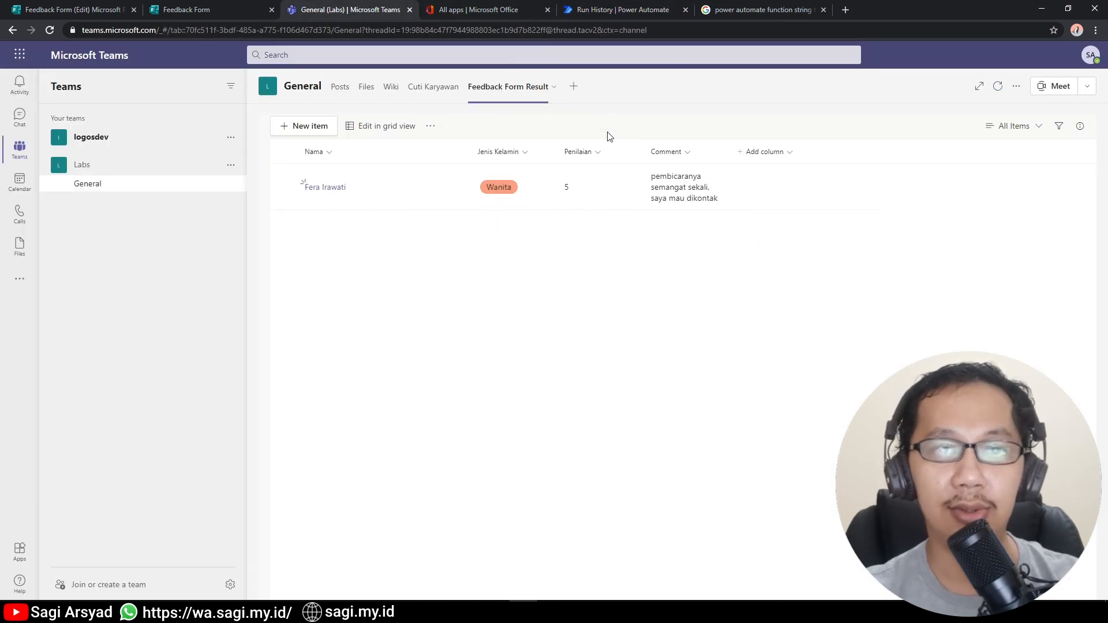